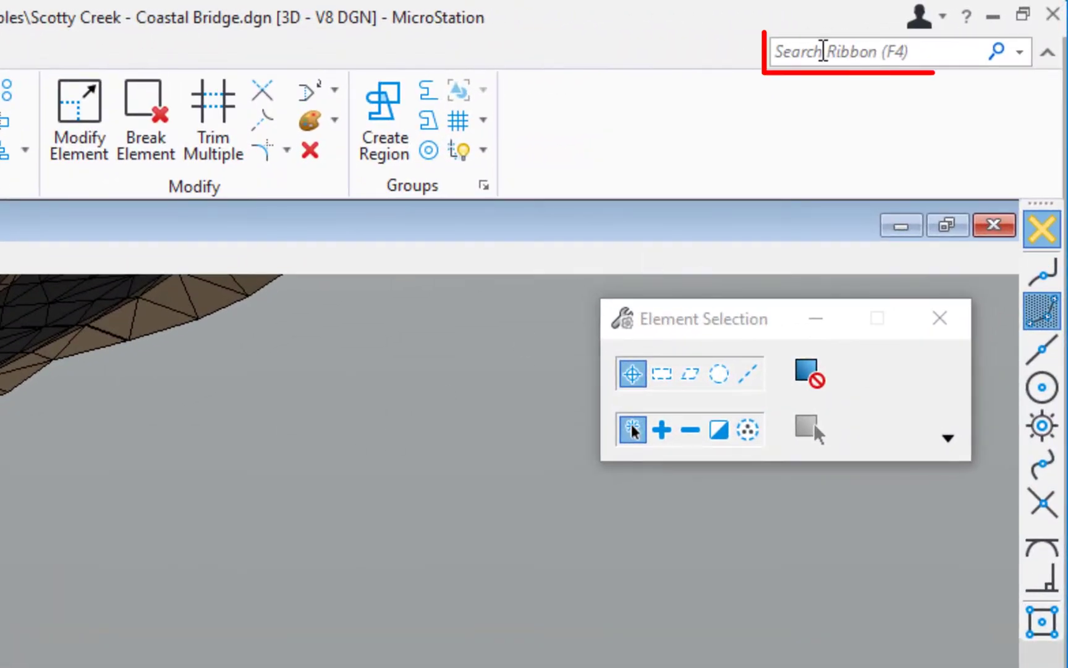
Export the Scotty Creek bridge model to LumenRT Pro by finding 'lumen' in the ribbon search
left_click(823, 51)
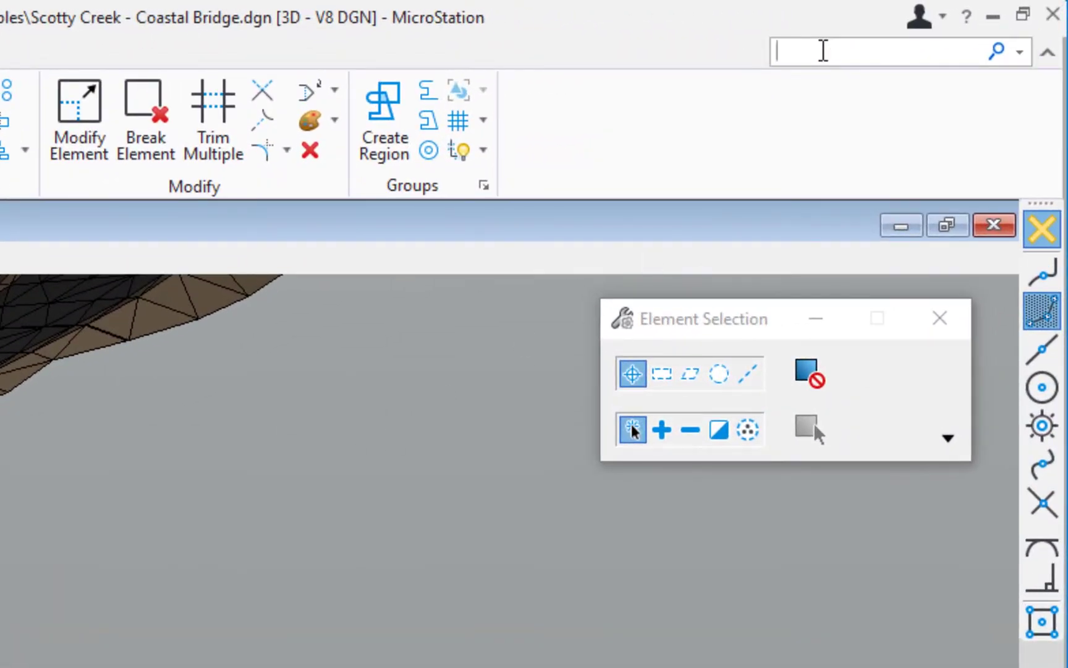
type("lumen")
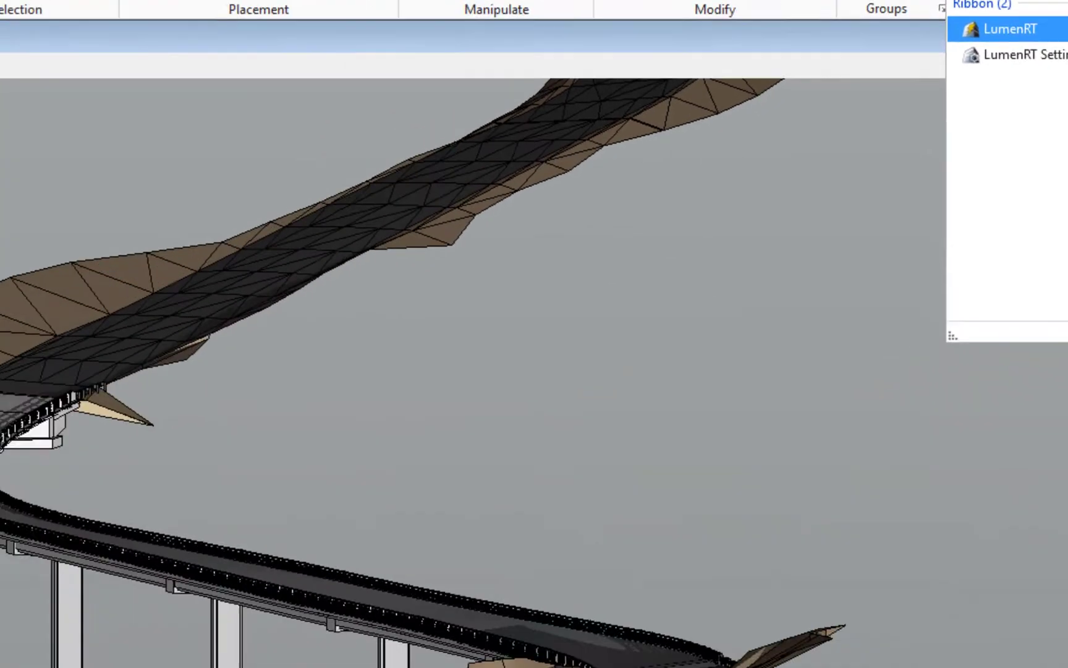
left_click(599, 114)
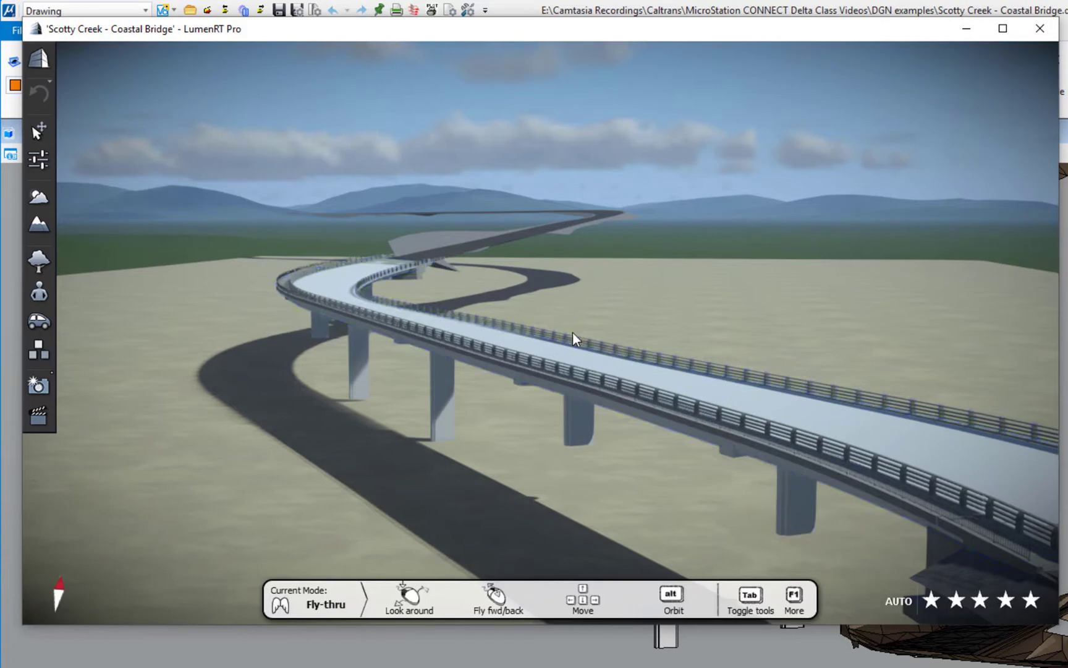
left_click_drag(548, 326, 539, 329, "alt")
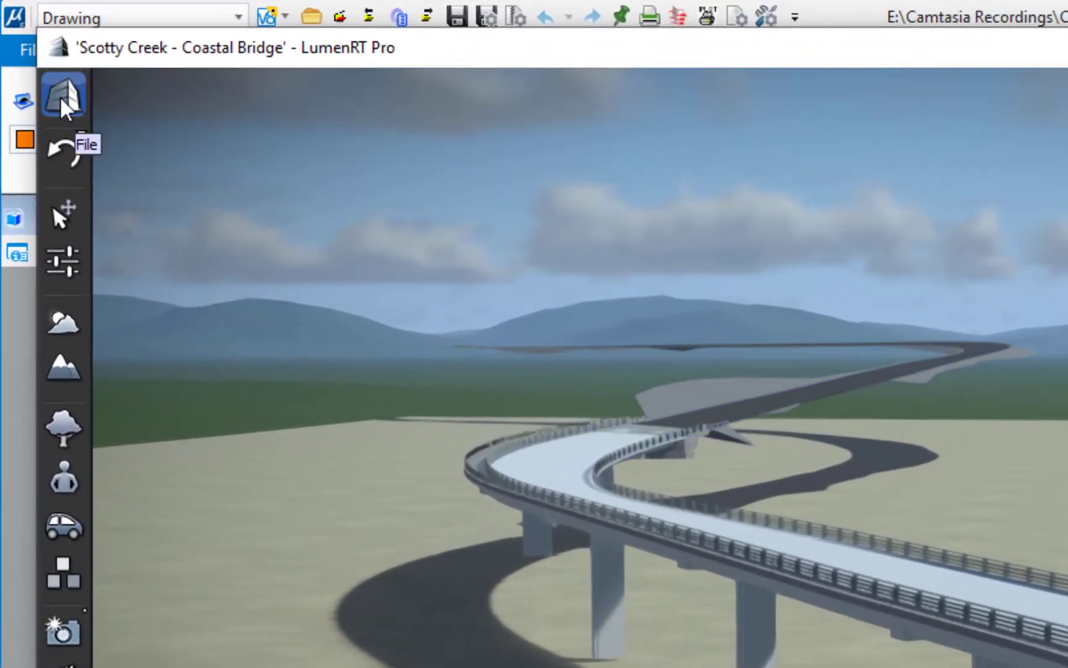
left_click(62, 101)
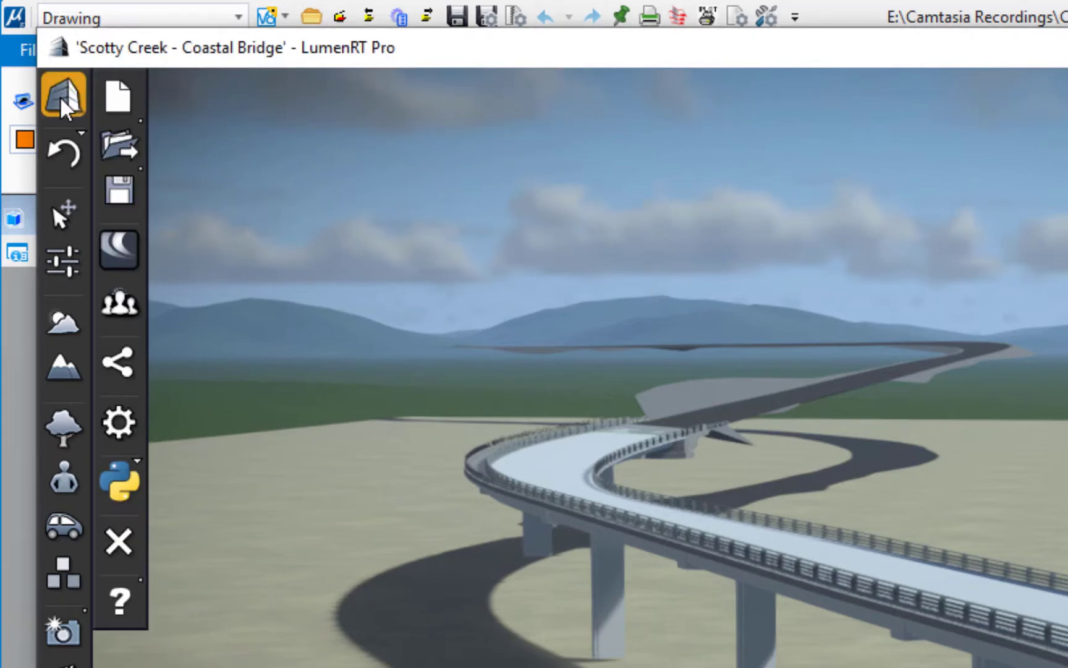
Close LumenRT and turn on the _New Terrain level in Level Display (Ctrl+E)
left_click(118, 541)
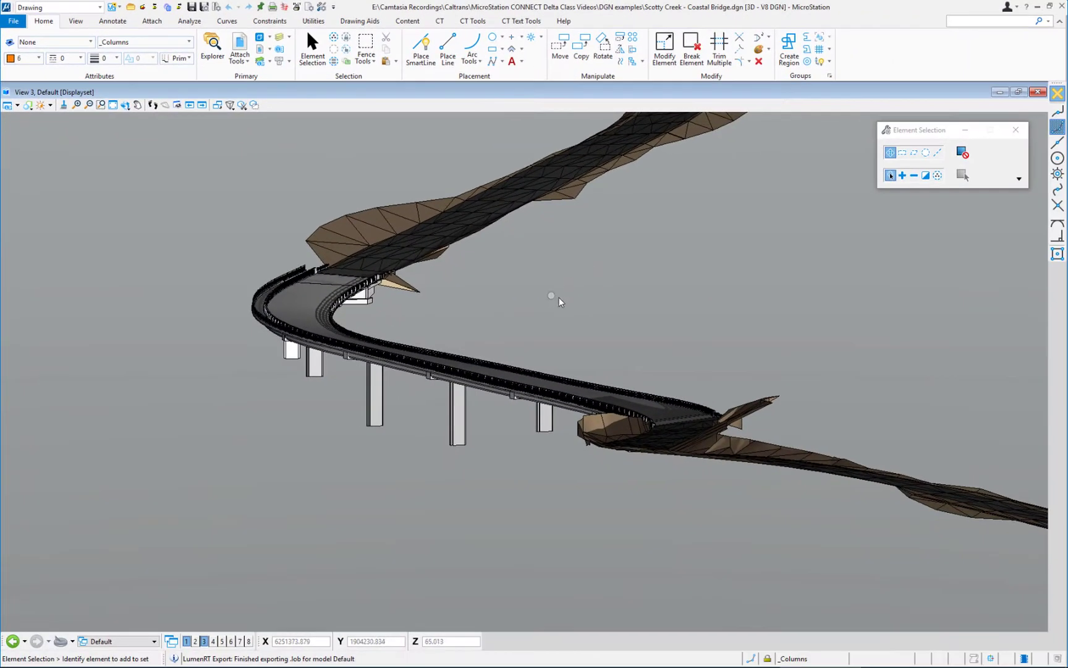
key("ctrl+e")
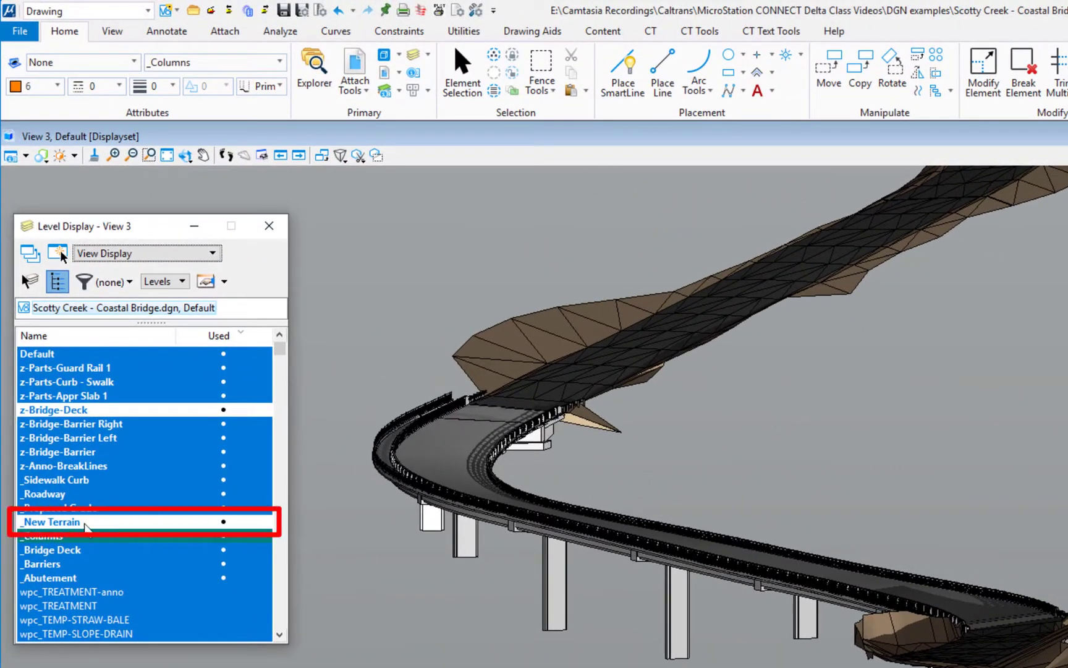
left_click(85, 525)
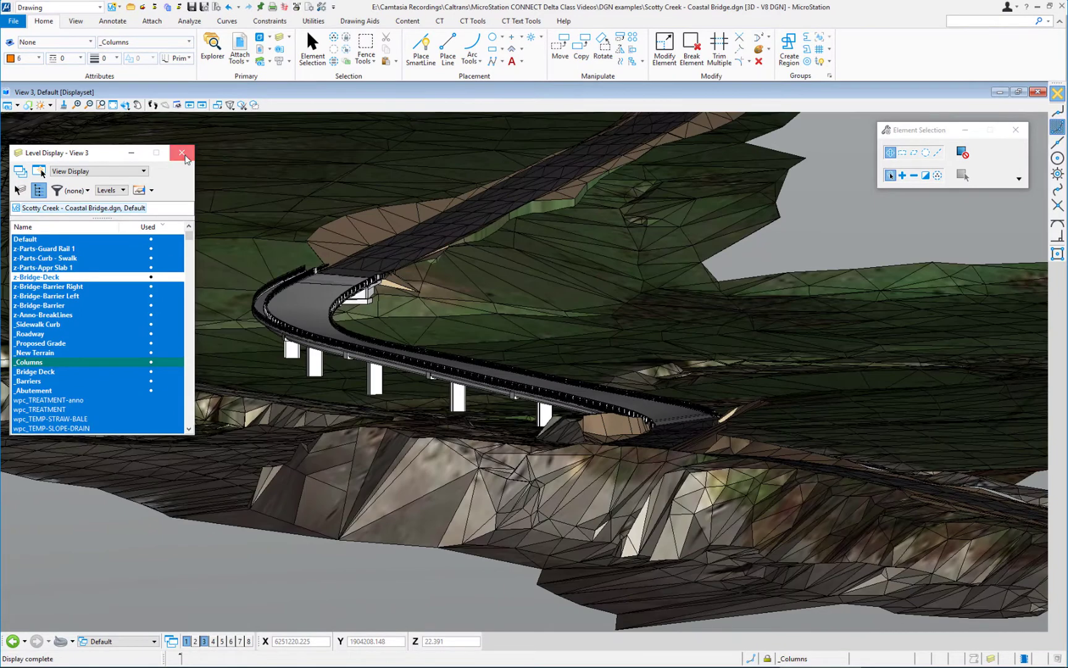
left_click(181, 153)
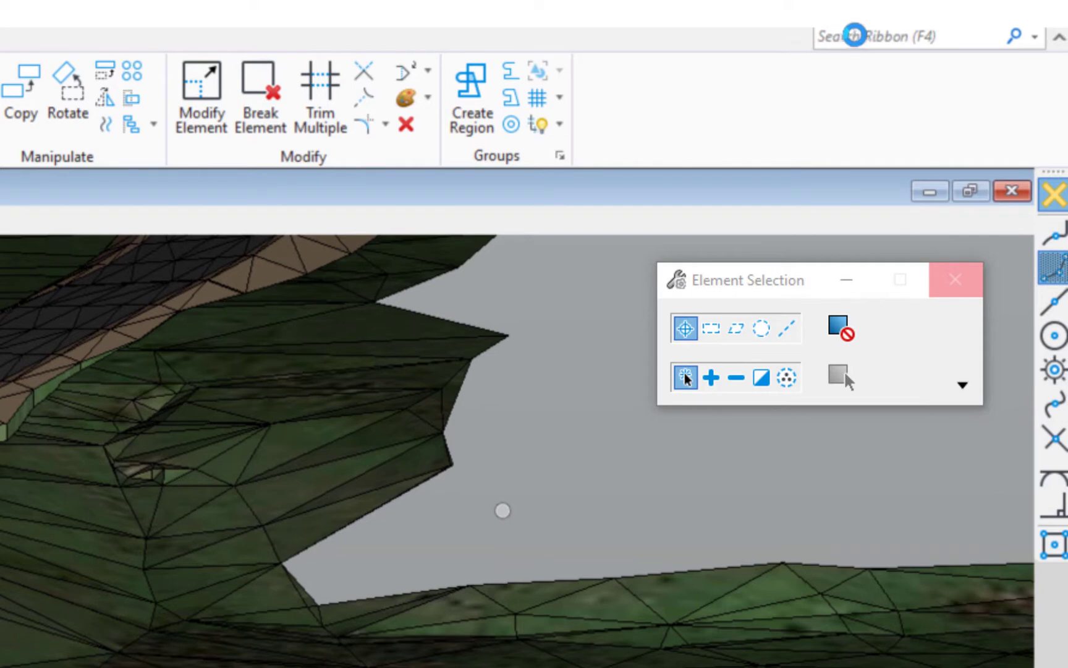
Re-export the bridge with its terrain to LumenRT via a ribbon search for 'lum'
left_click(857, 36)
type("lum")
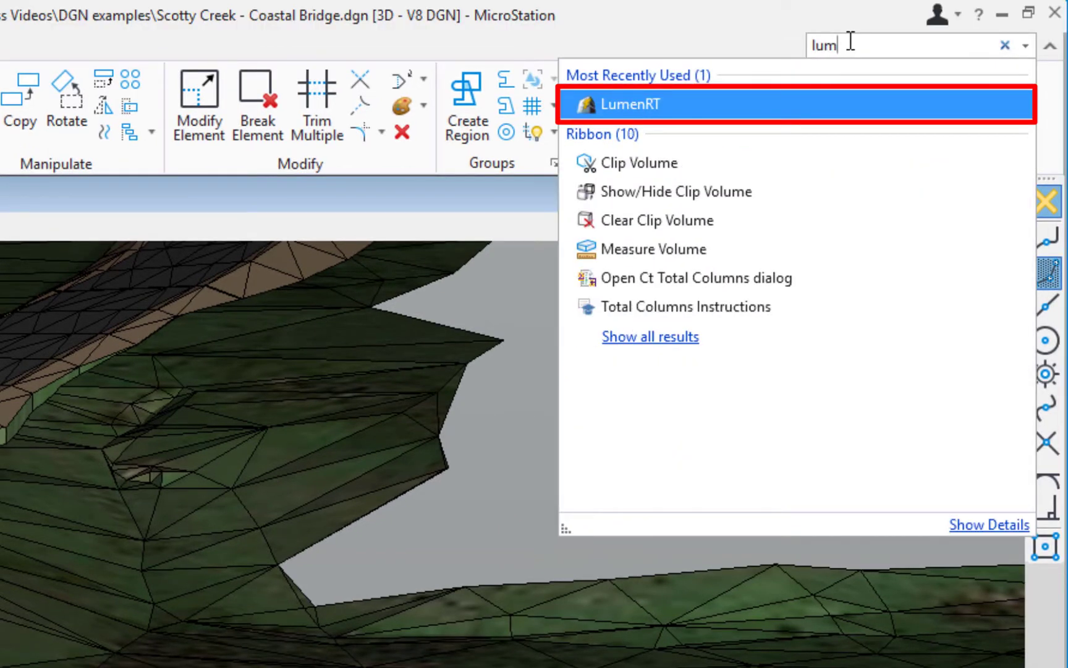
left_click(662, 103)
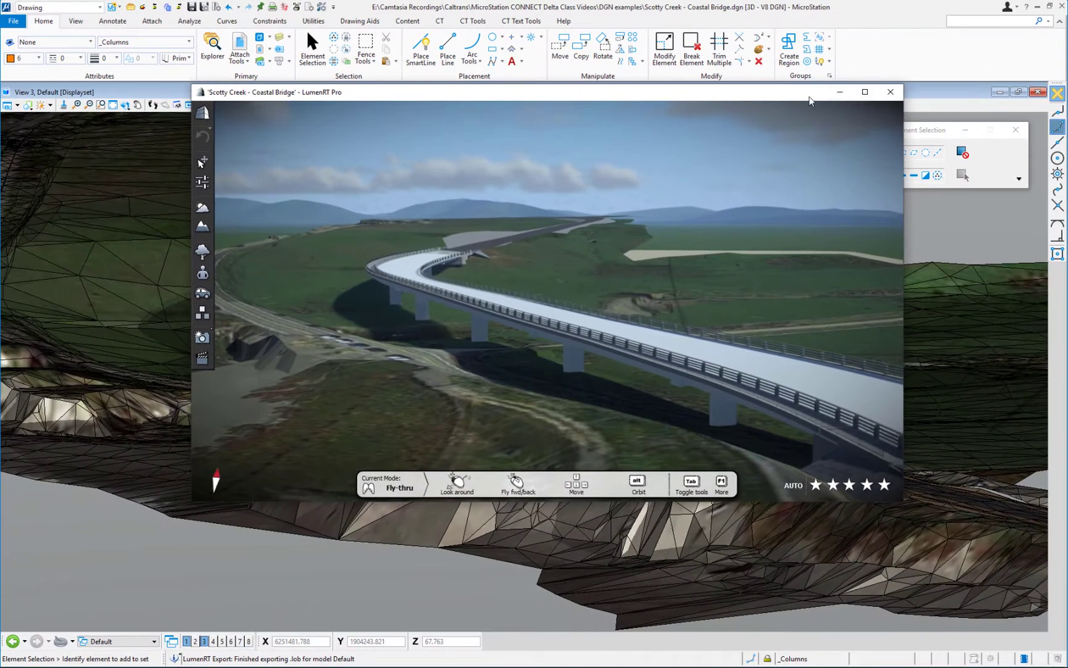
Reposition and maximize the LumenRT window to full screen, tilting the camera toward the sky
scroll(896, 94, "down", 2)
left_click_drag(821, 178, 799, 126)
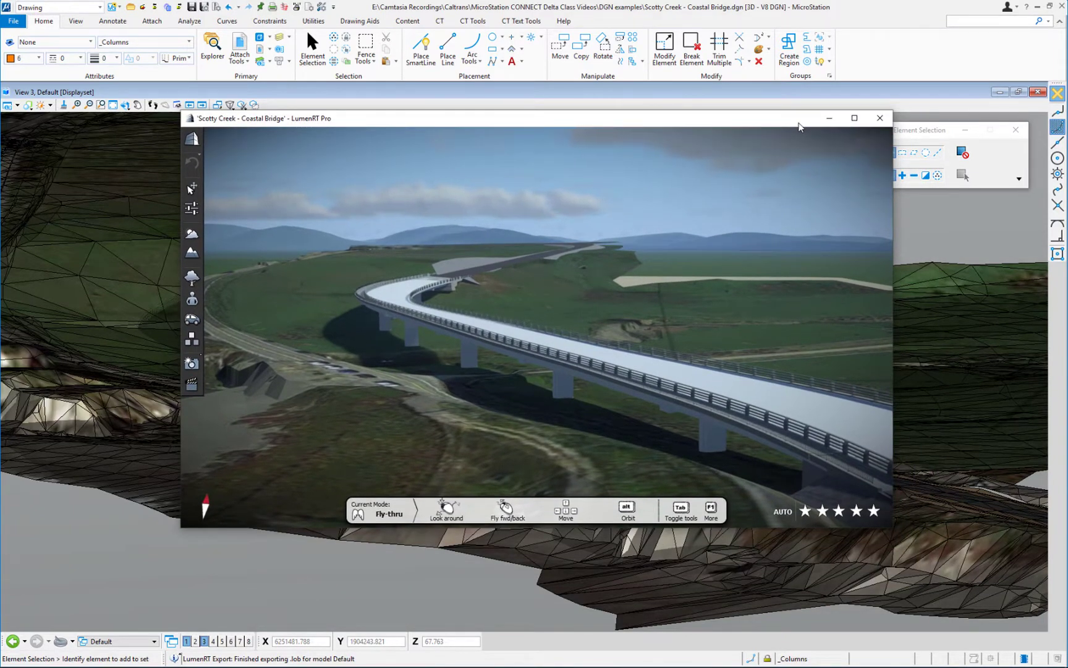
left_click(854, 118)
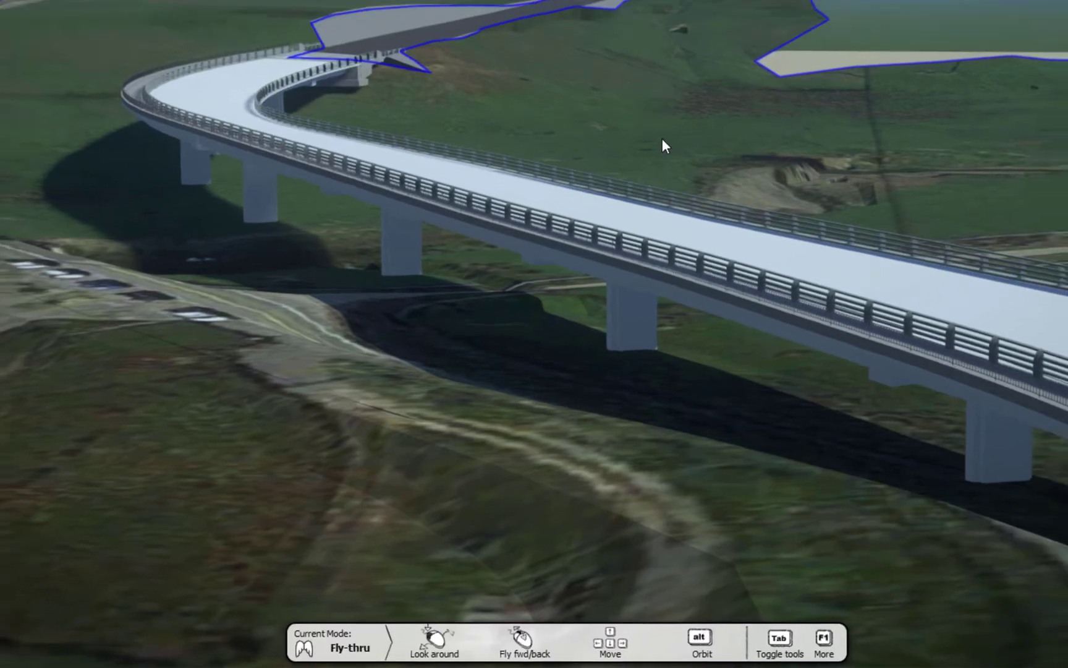
left_click_drag(675, 100, 533, 333, "alt")
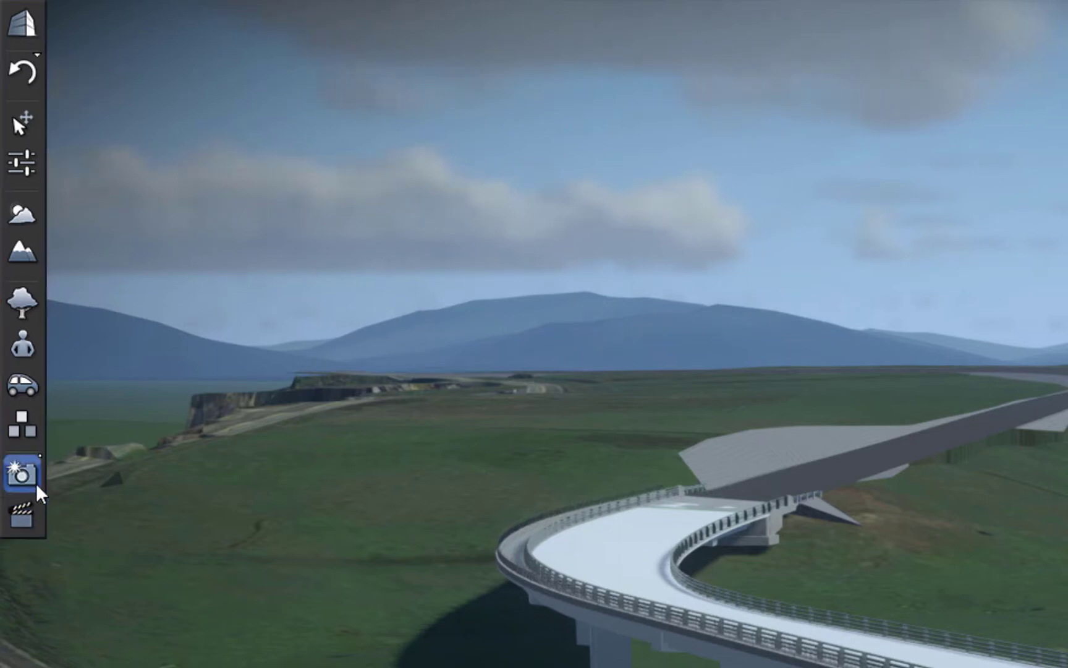
Show the File commands at the top of the left toolbar
left_click(27, 19)
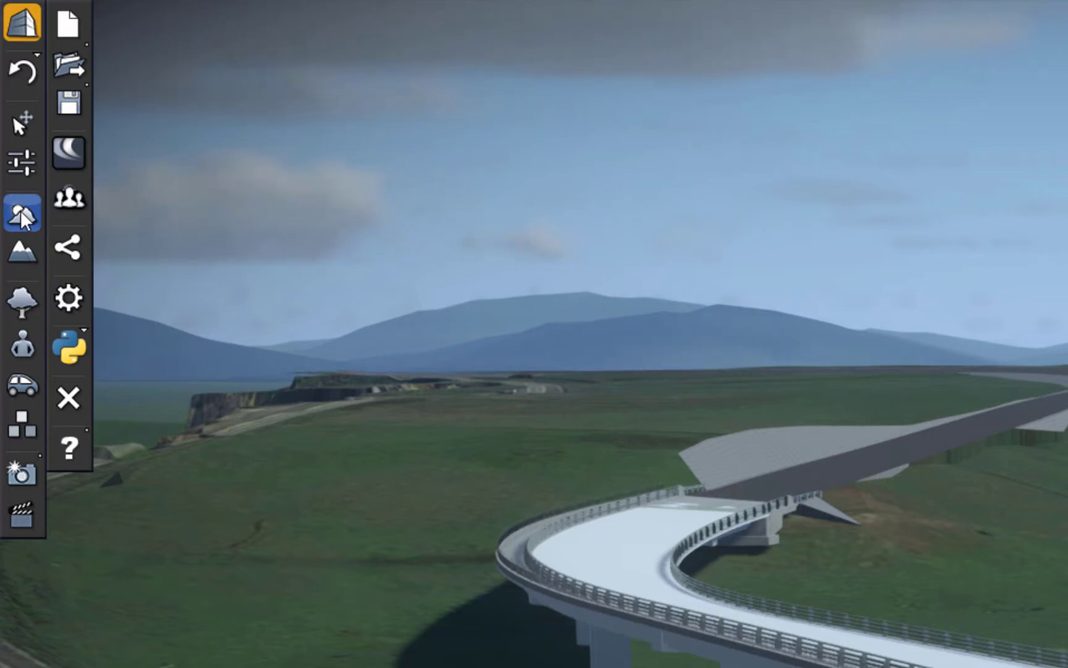
In Sun & Atmosphere weather, set a clear blue sky and haze fully to Clear
left_click(22, 216)
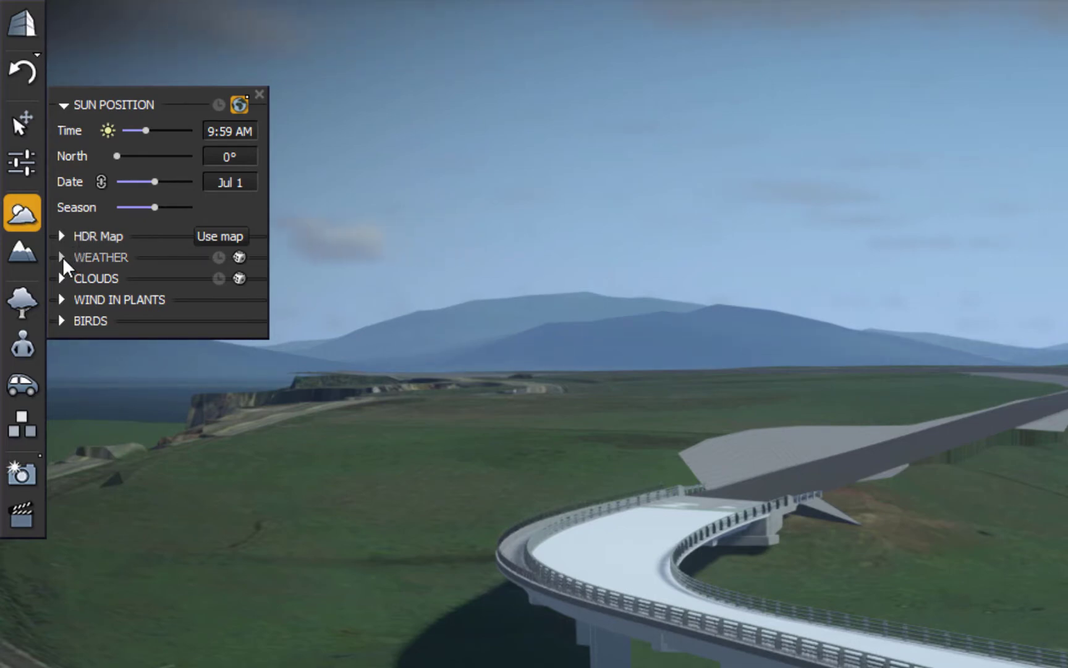
left_click(62, 256)
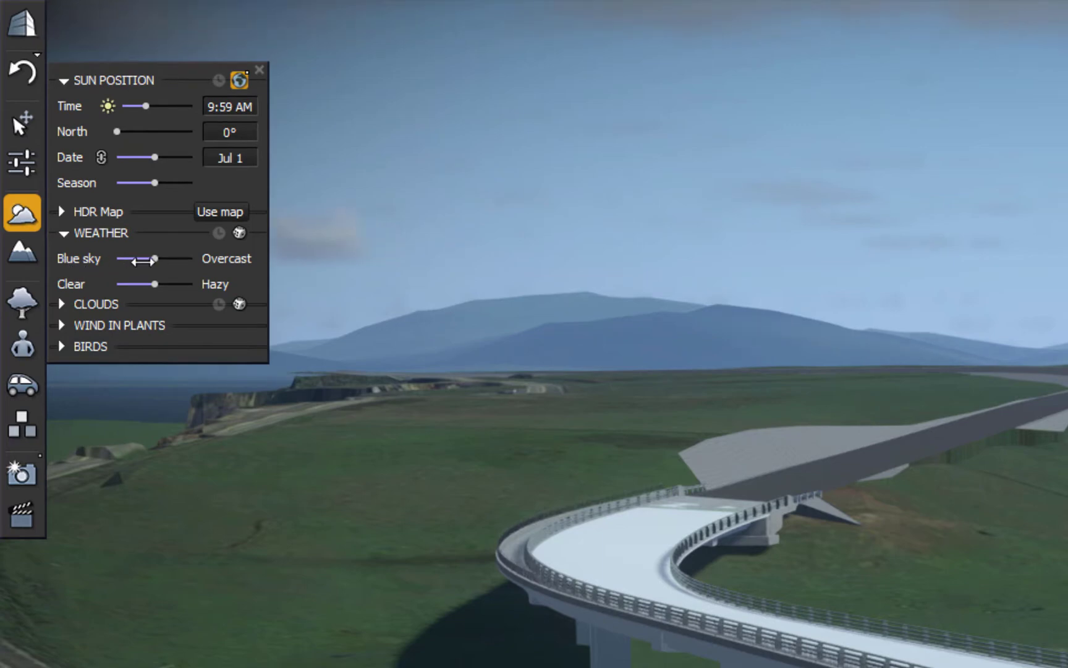
mouse_move(150, 261)
left_mouse_down()
mouse_move(160, 261)
mouse_move(134, 261)
mouse_move(150, 261)
left_mouse_up()
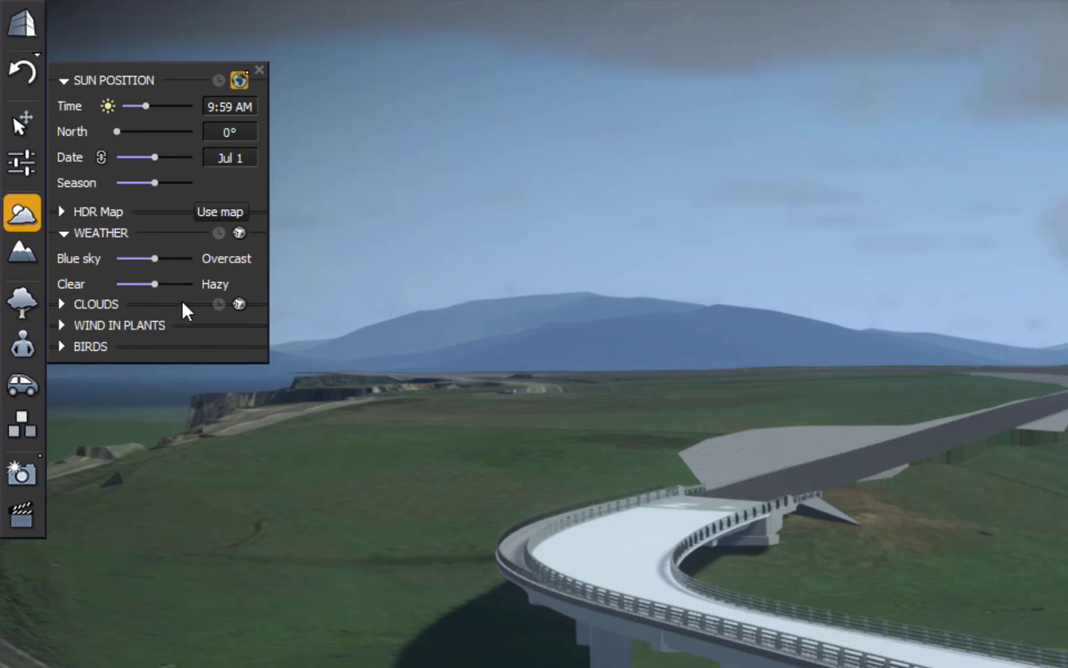
left_click_drag(155, 284, 118, 286)
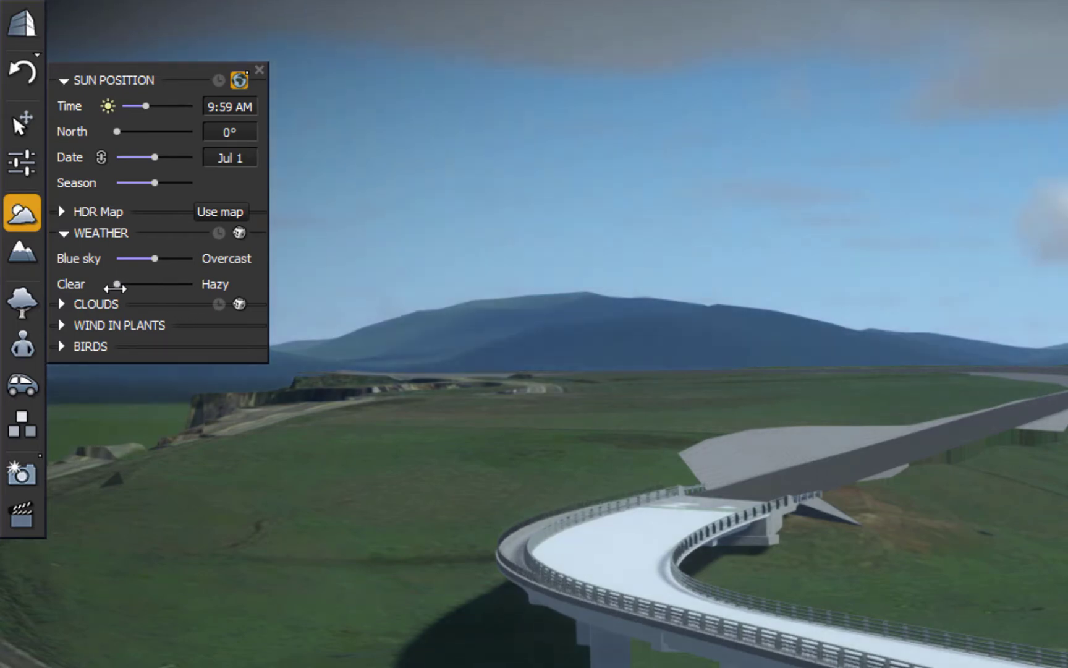
left_click(59, 301)
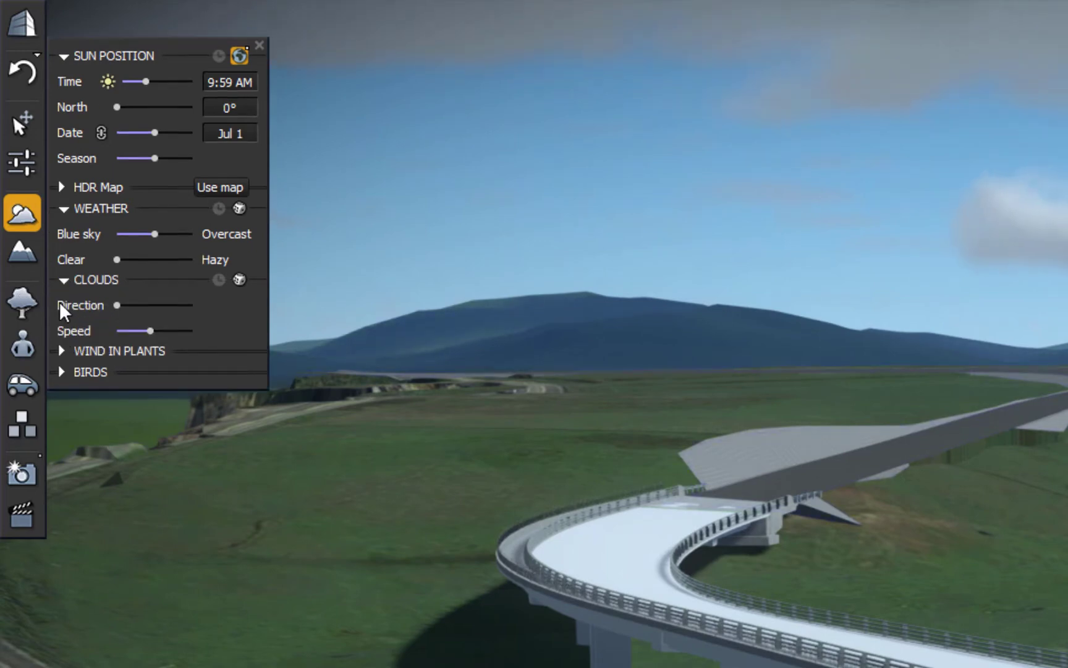
Set plant wind near Still and drop the render quality to one star
left_click(62, 350)
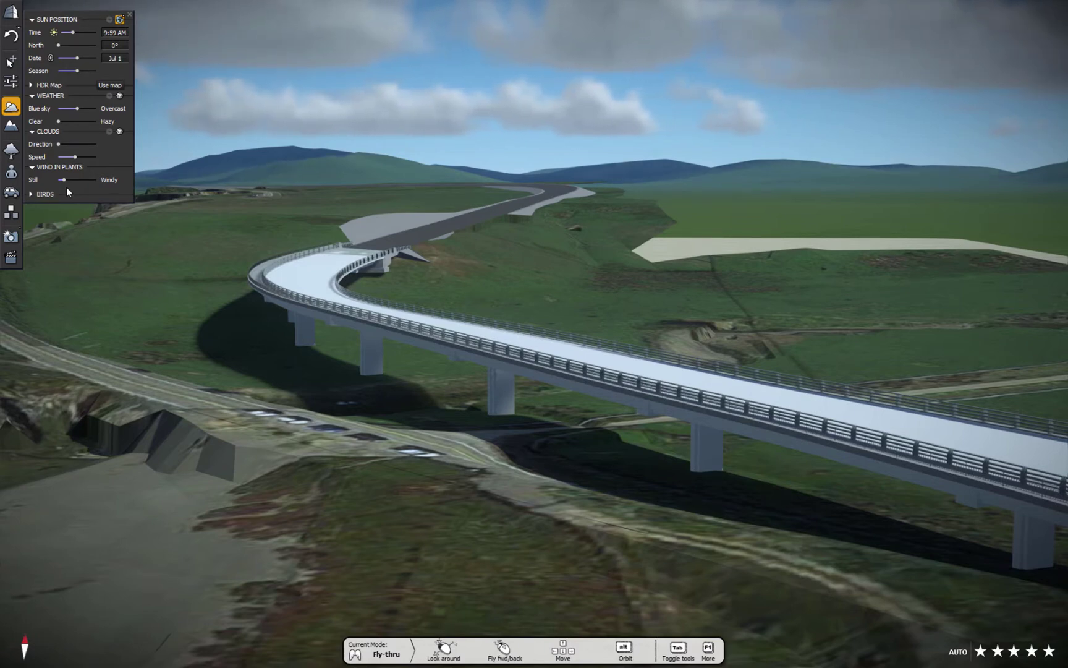
left_click(157, 217)
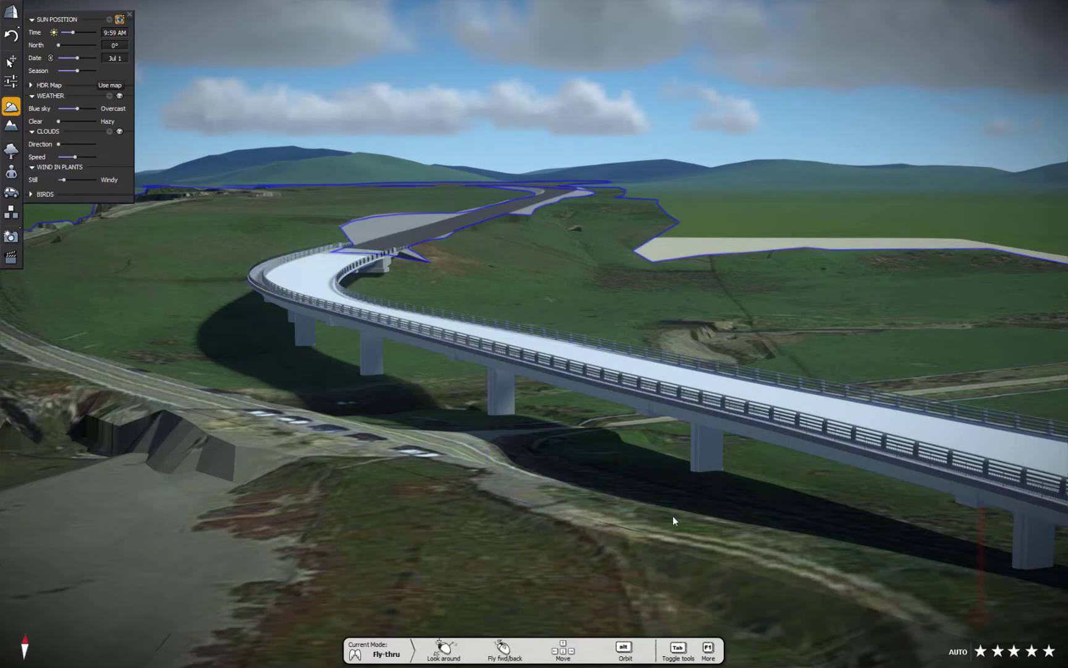
left_click(981, 651)
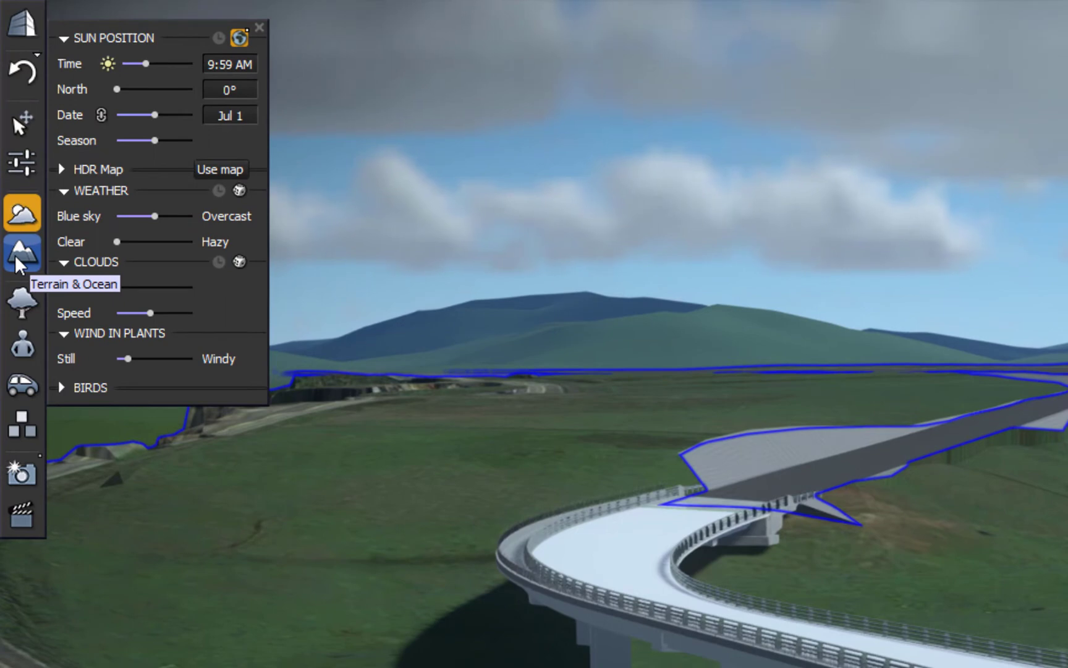
Activate an ocean and lower its water altitude from 14.3 to 3.68 yd
left_click(21, 254)
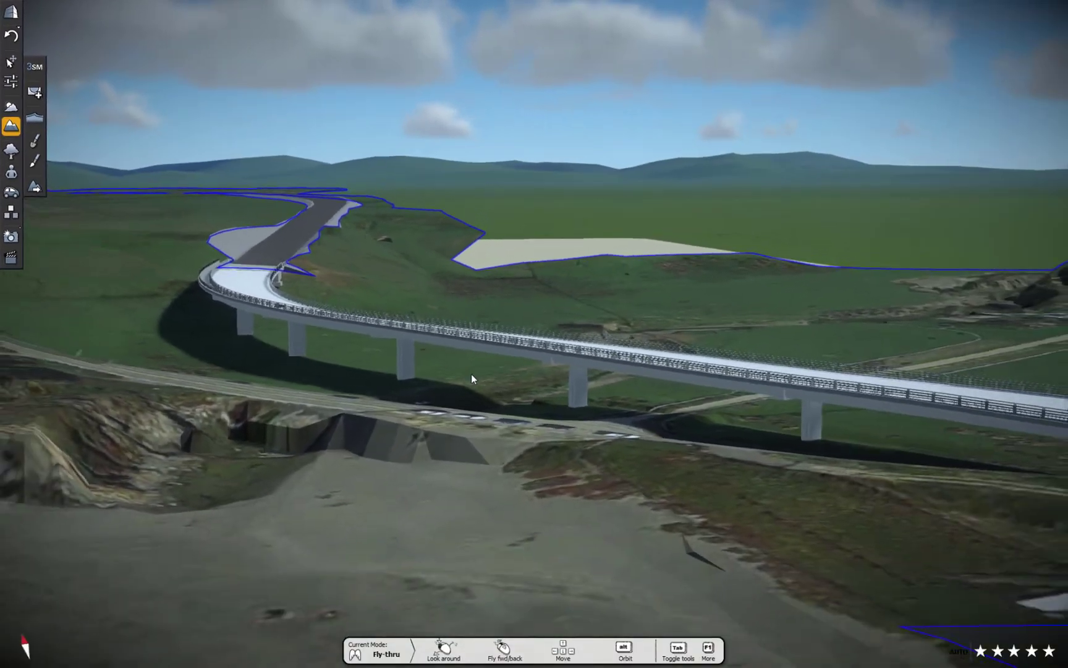
key("Tab")
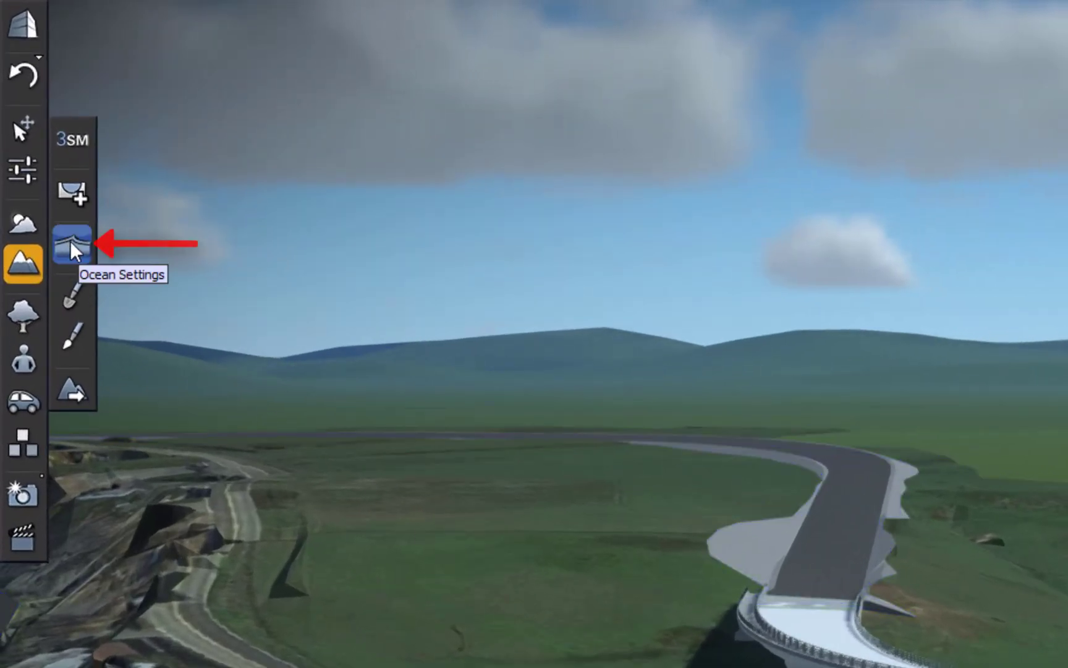
left_click(72, 245)
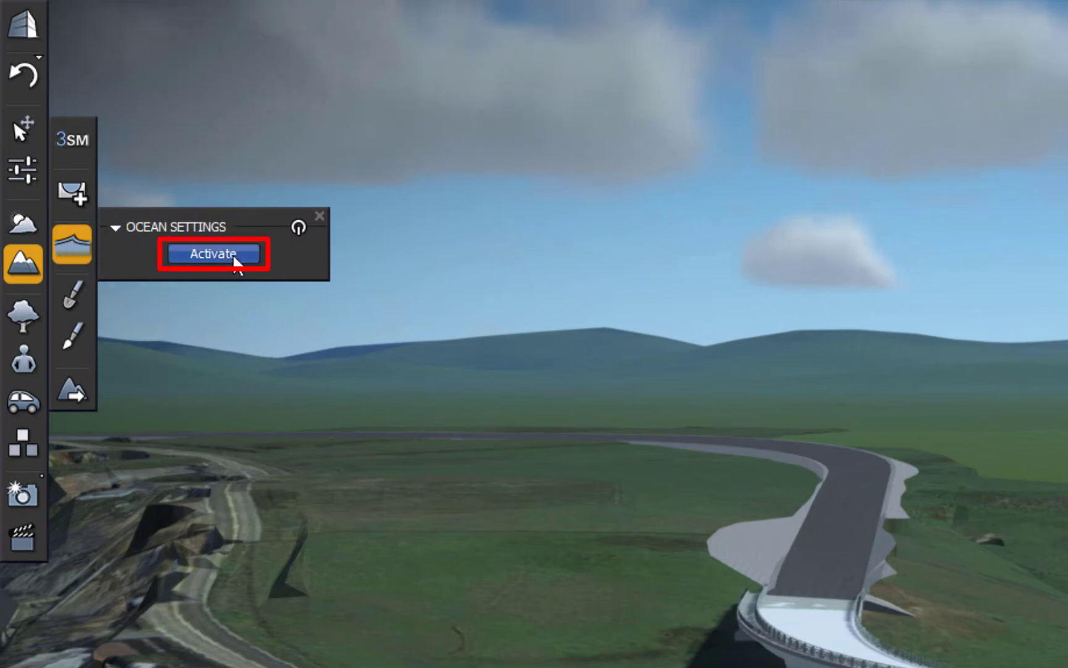
left_click(224, 245)
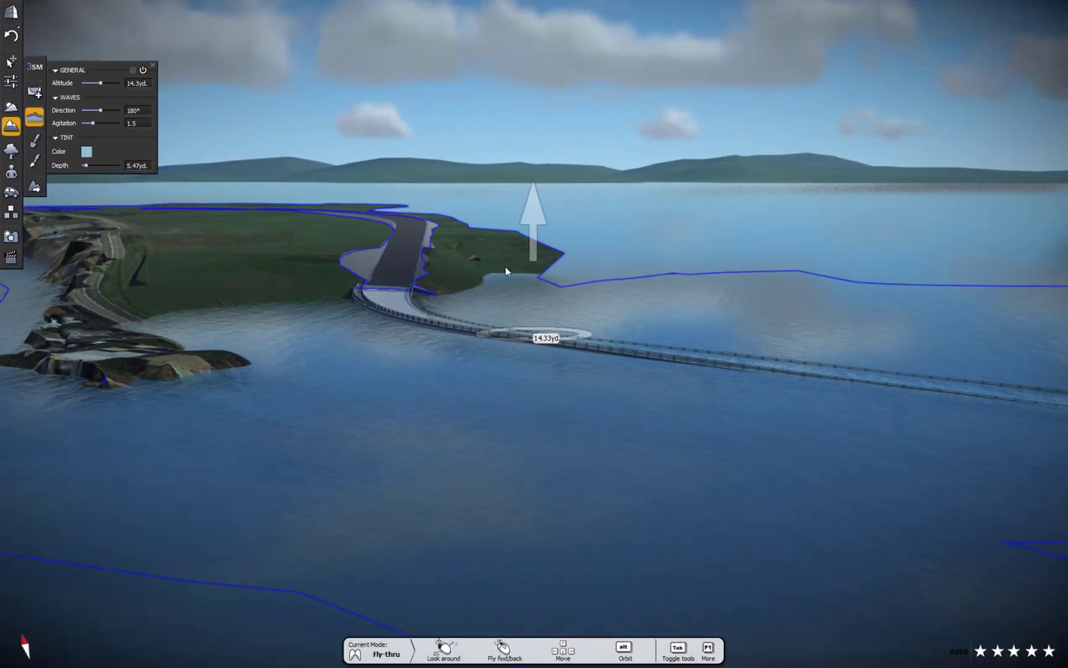
left_click_drag(534, 207, 547, 347)
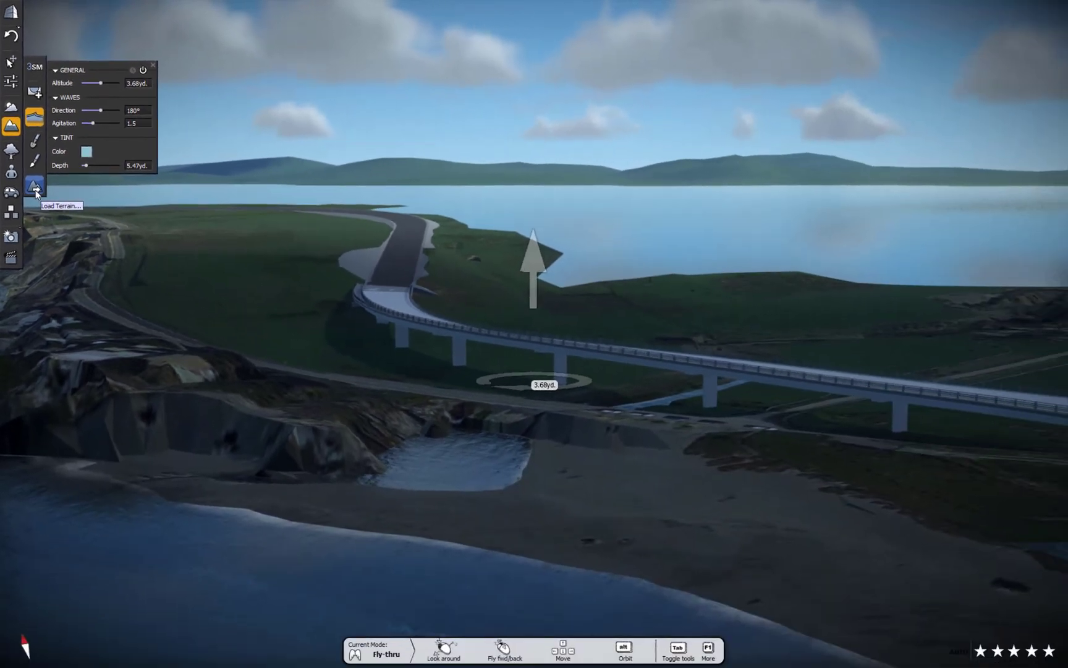
Load the Mountains terrain from the Terrains library
left_click(35, 189)
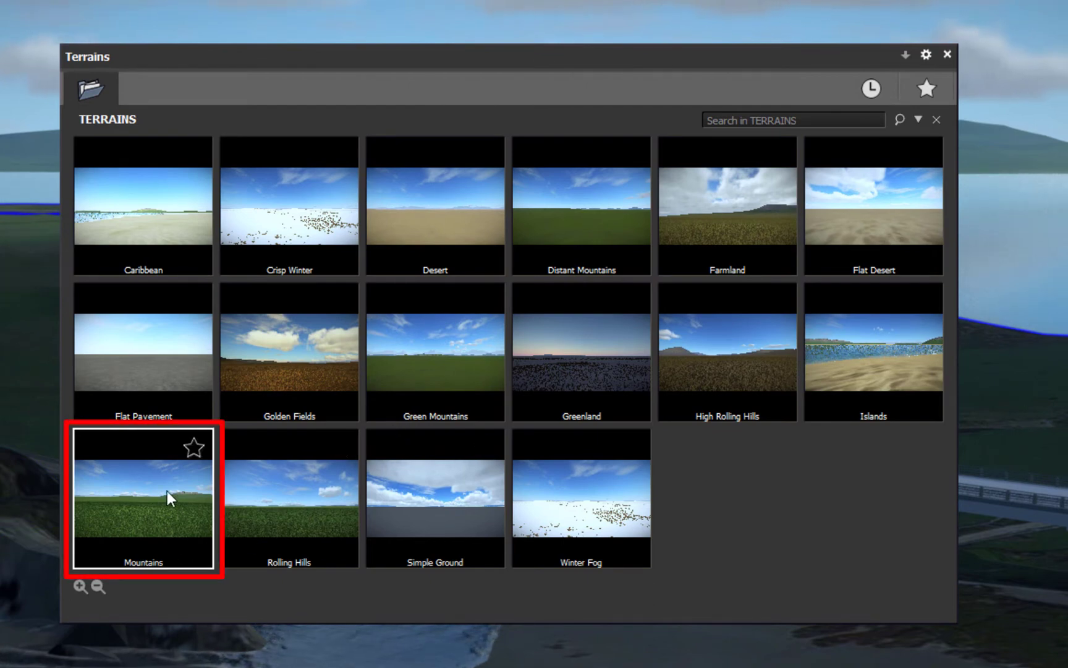
double_click(170, 511)
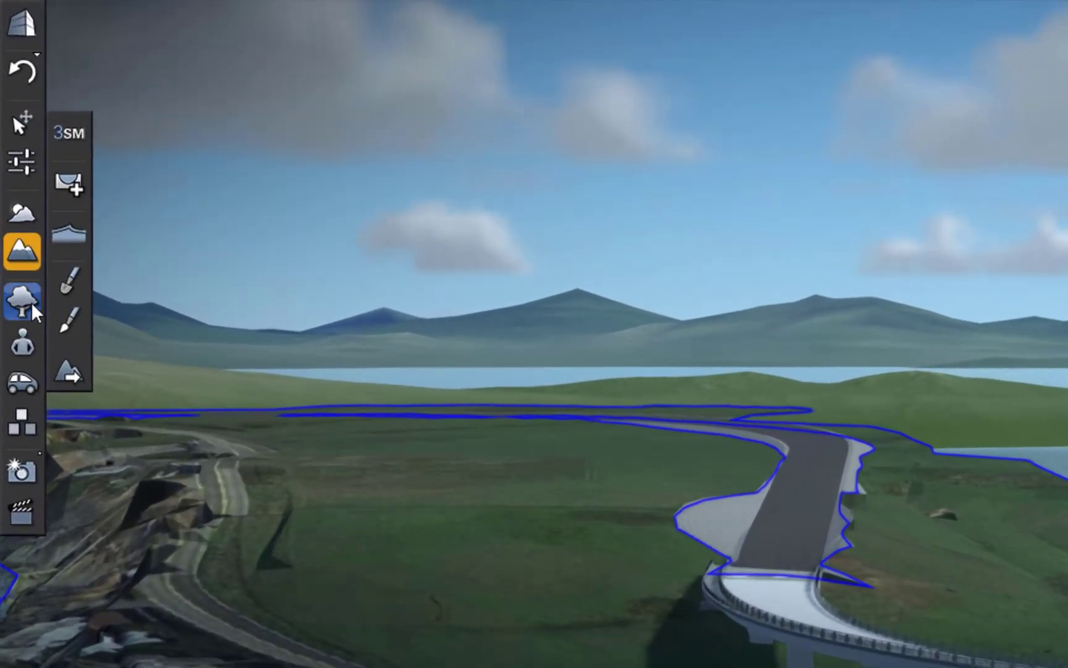
Open the Plants library on the Tree Seasonal category with five trees selected
left_click(14, 151)
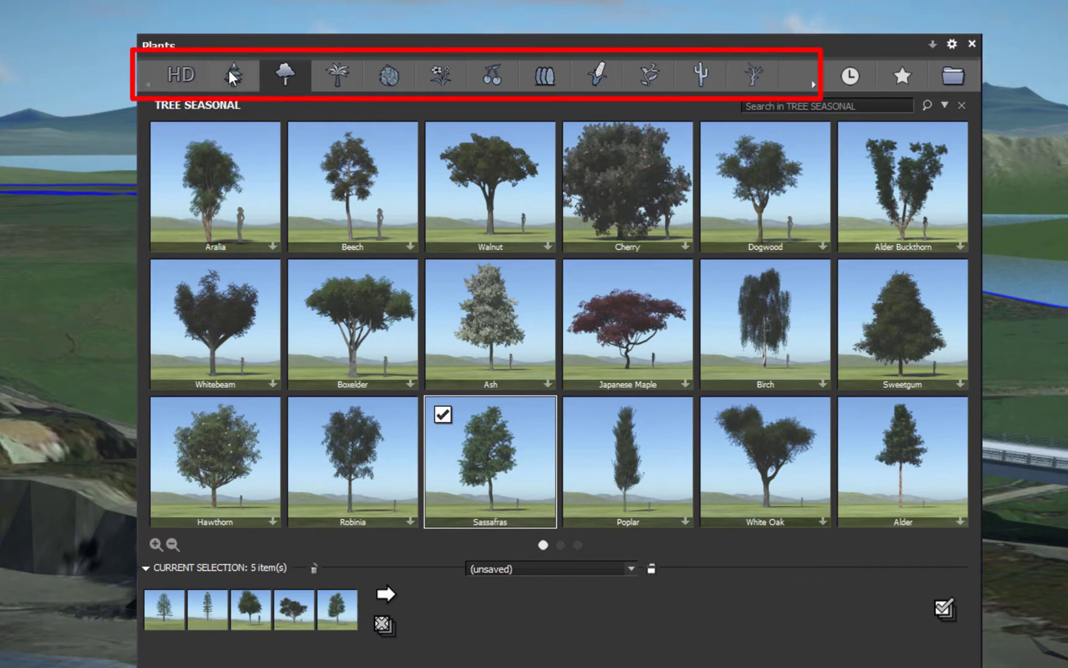
Browse the Palm category, then confirm the five-tree selection and close the Plants library
left_click(331, 79)
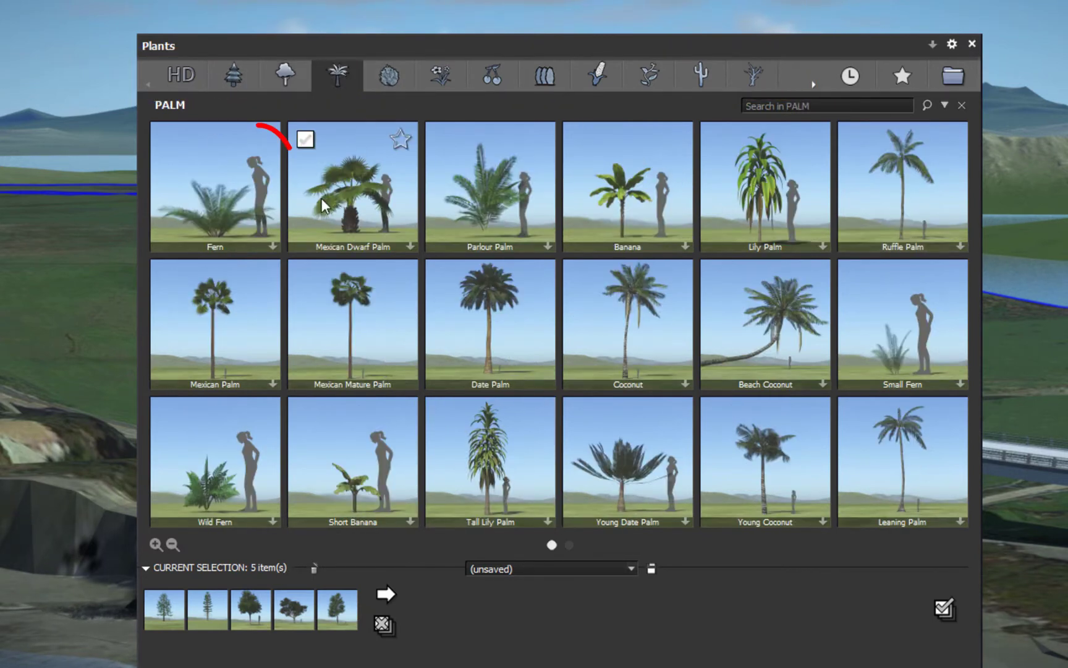
mouse_move(262, 199)
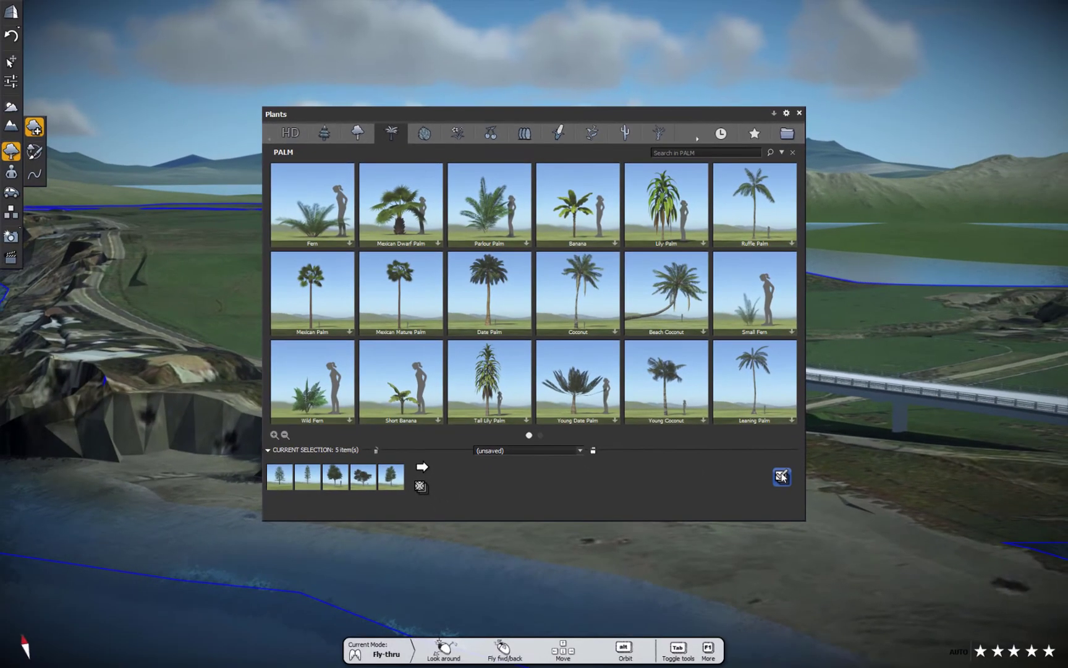
left_click(782, 476)
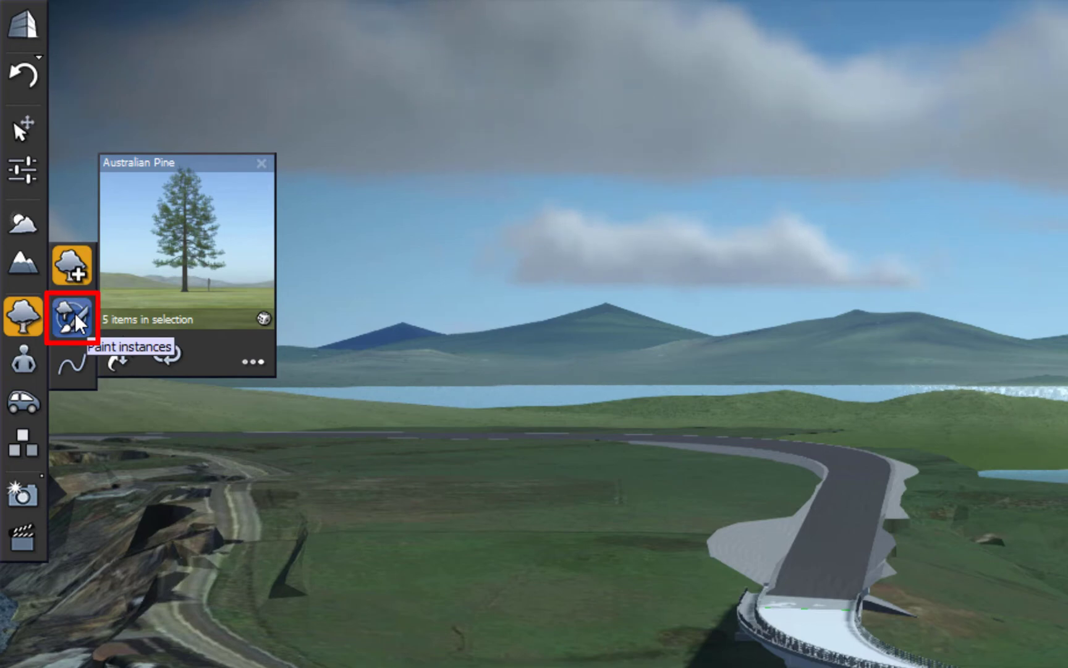
Paint tree clusters beside the bridge, left of it and up toward the road (about 303 trees)
left_click(77, 318)
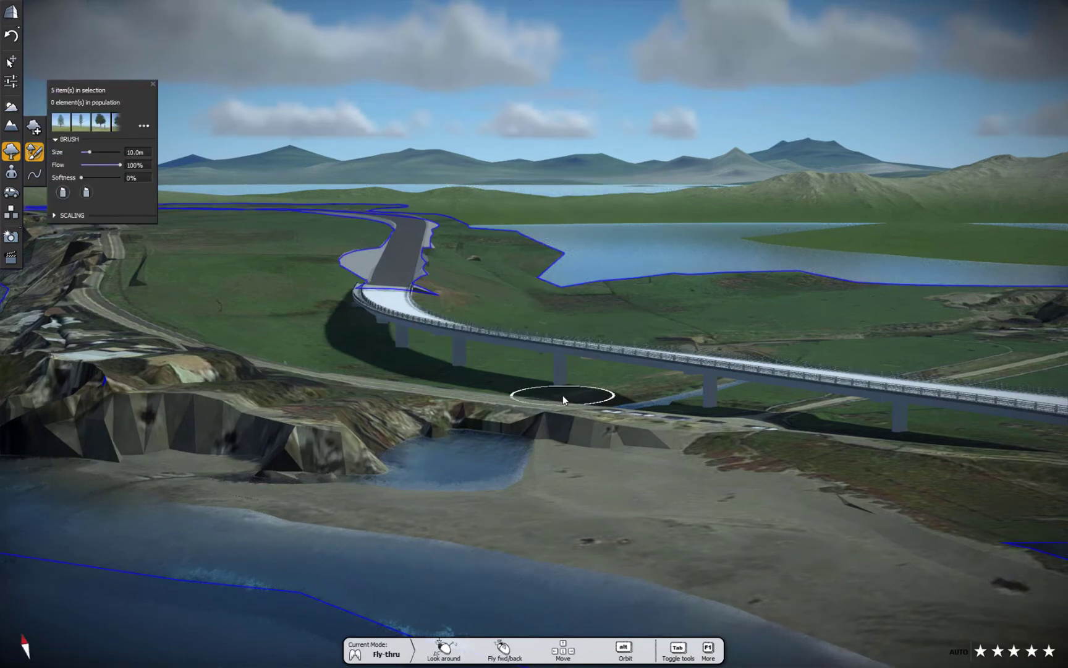
left_click_drag(637, 353, 742, 396, "alt")
left_click_drag(533, 333, 704, 204, "alt")
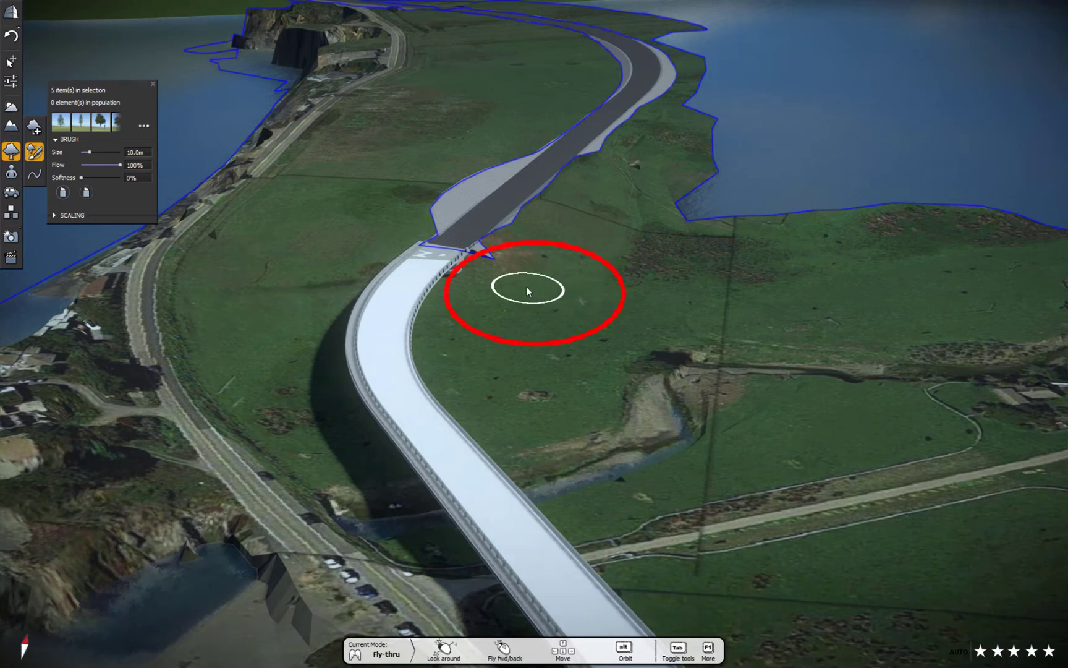
mouse_move(526, 287)
left_mouse_down()
mouse_move(478, 344)
mouse_move(476, 390)
mouse_move(505, 417)
mouse_move(559, 426)
mouse_move(588, 397)
mouse_move(583, 371)
mouse_move(527, 345)
mouse_move(559, 286)
mouse_move(581, 197)
mouse_move(608, 202)
mouse_move(614, 304)
mouse_move(742, 295)
left_mouse_up()
mouse_move(322, 247)
left_mouse_down()
mouse_move(296, 301)
mouse_move(253, 336)
mouse_move(293, 356)
mouse_move(291, 416)
mouse_move(341, 490)
mouse_move(604, 512)
mouse_move(638, 487)
mouse_move(736, 468)
mouse_move(770, 439)
mouse_move(764, 397)
mouse_move(744, 379)
mouse_move(745, 334)
mouse_move(688, 309)
mouse_move(645, 322)
left_mouse_up()
mouse_move(343, 245)
left_mouse_down()
mouse_move(386, 203)
mouse_move(498, 128)
mouse_move(386, 190)
mouse_move(369, 238)
mouse_move(297, 320)
left_mouse_up()
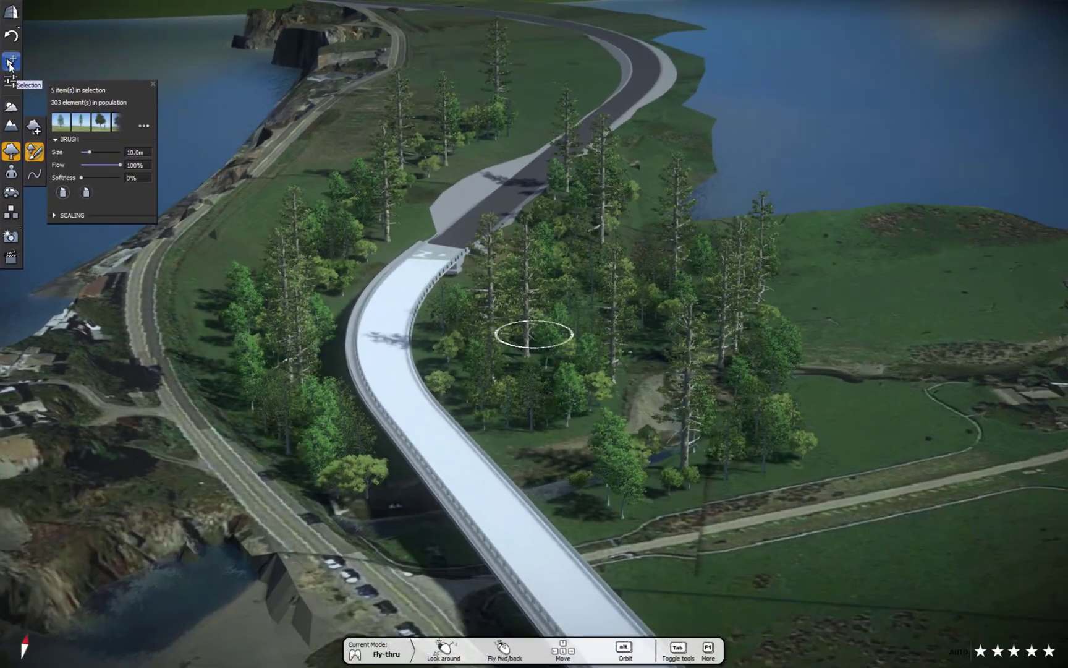
Drag a Douglas fir near the bridge to the left, then bring up the Characters library
left_click(22, 123)
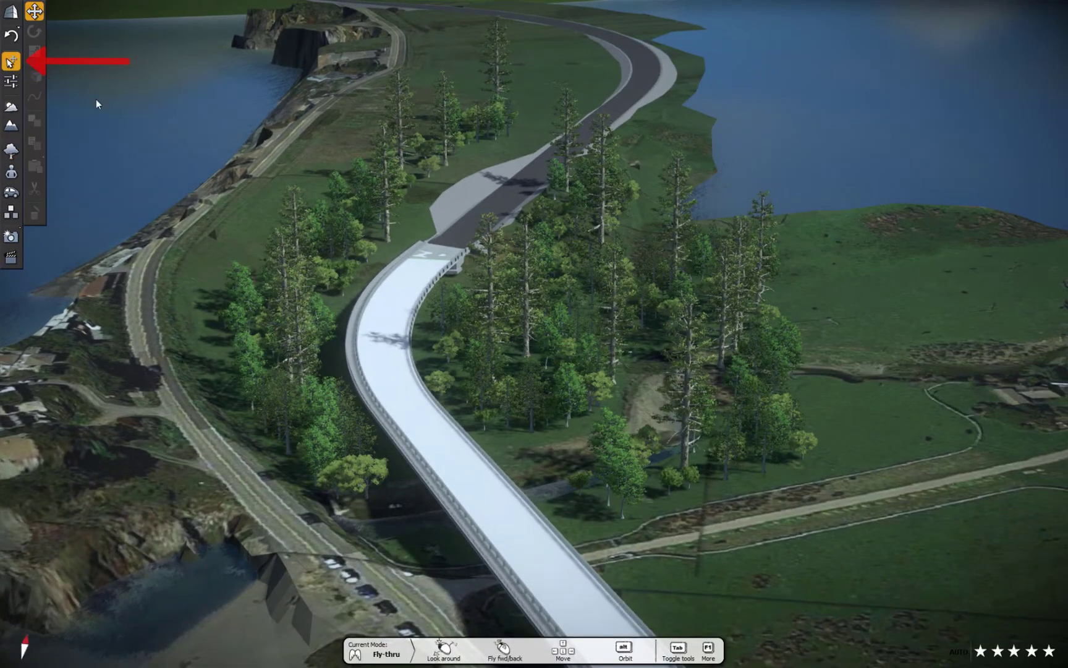
left_click(688, 439)
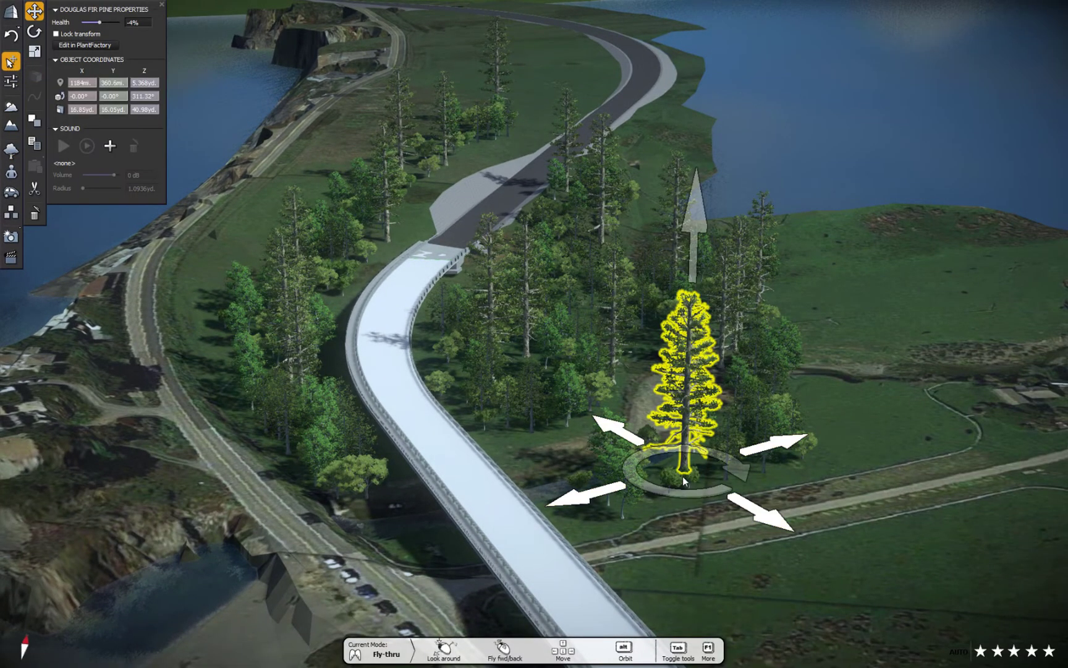
left_click_drag(688, 476, 480, 457)
left_click(596, 527)
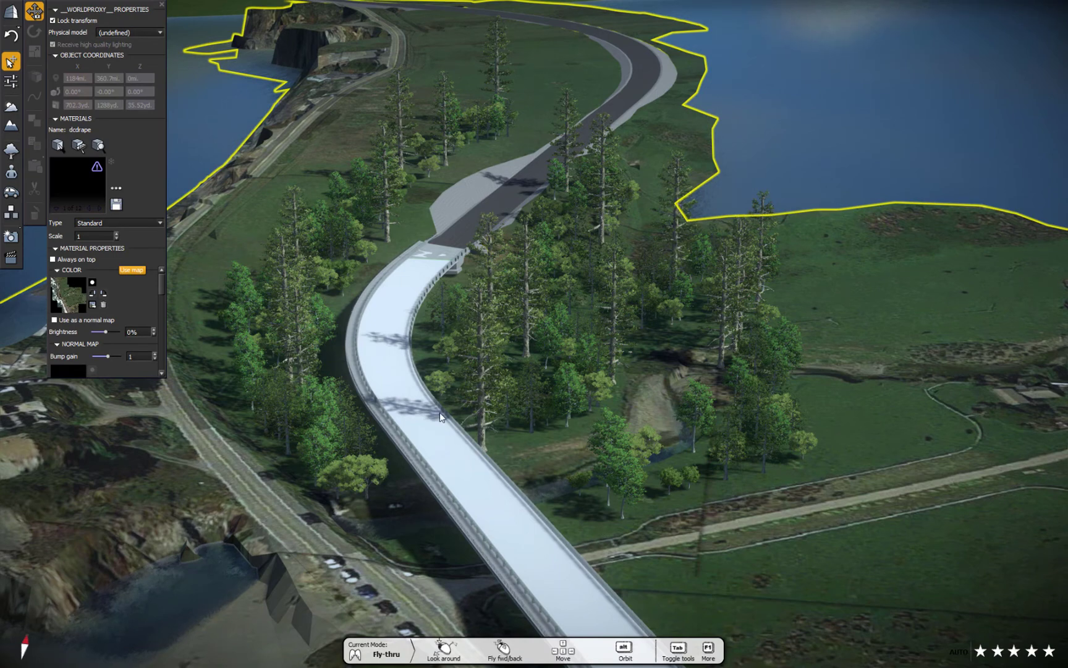
left_click(11, 174)
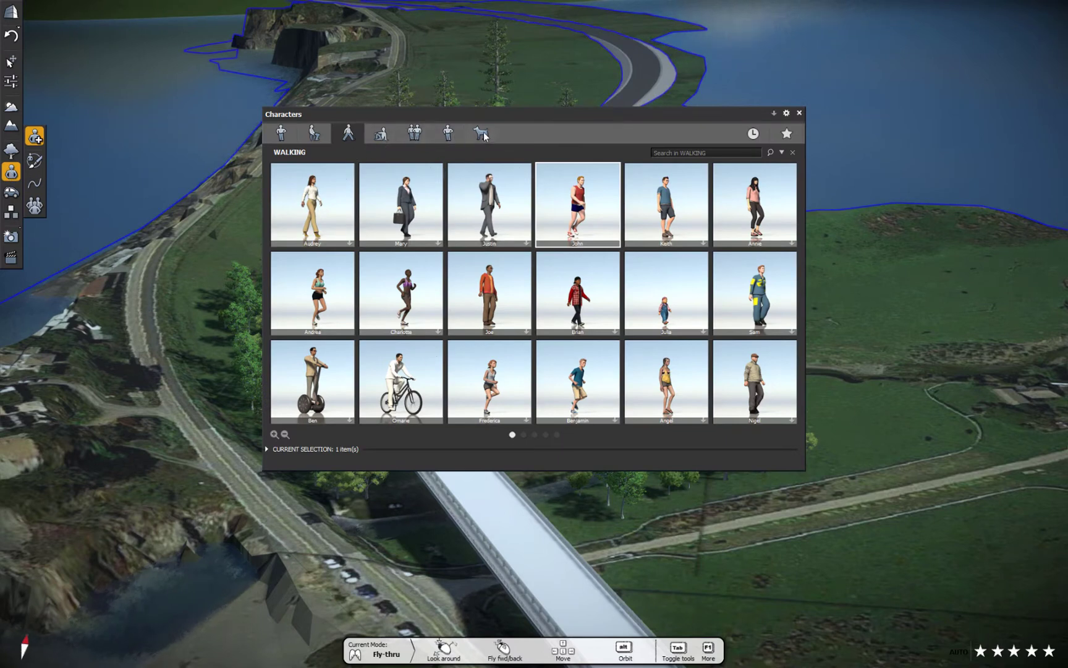
Switch to the Vehicles library and expand the current selection holding the Dodge Ram
left_click(11, 193)
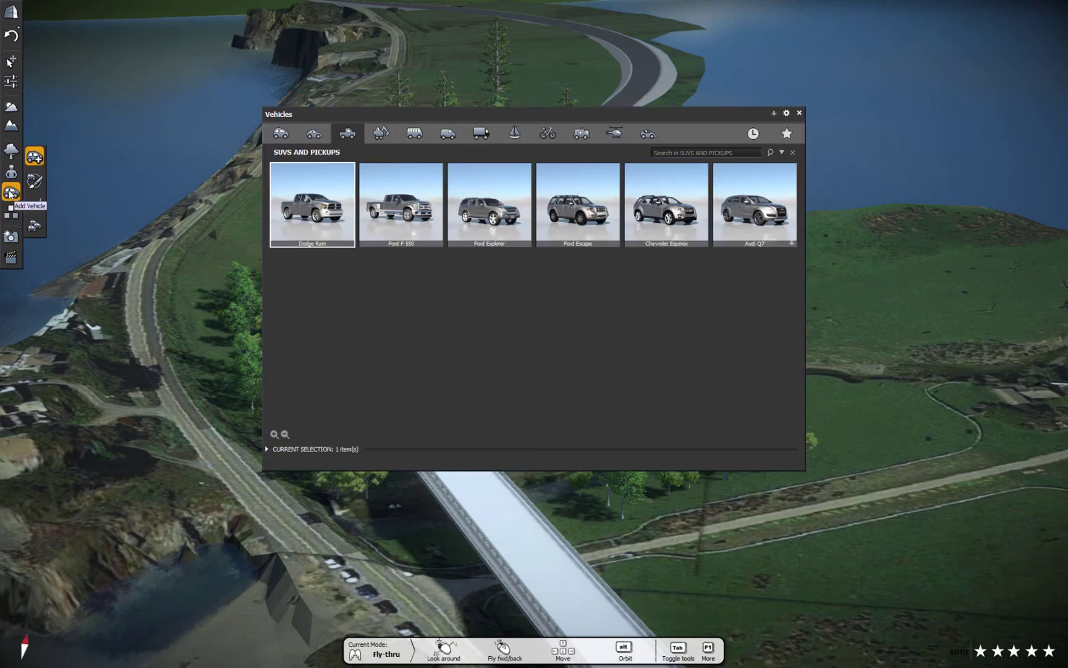
left_click(267, 449)
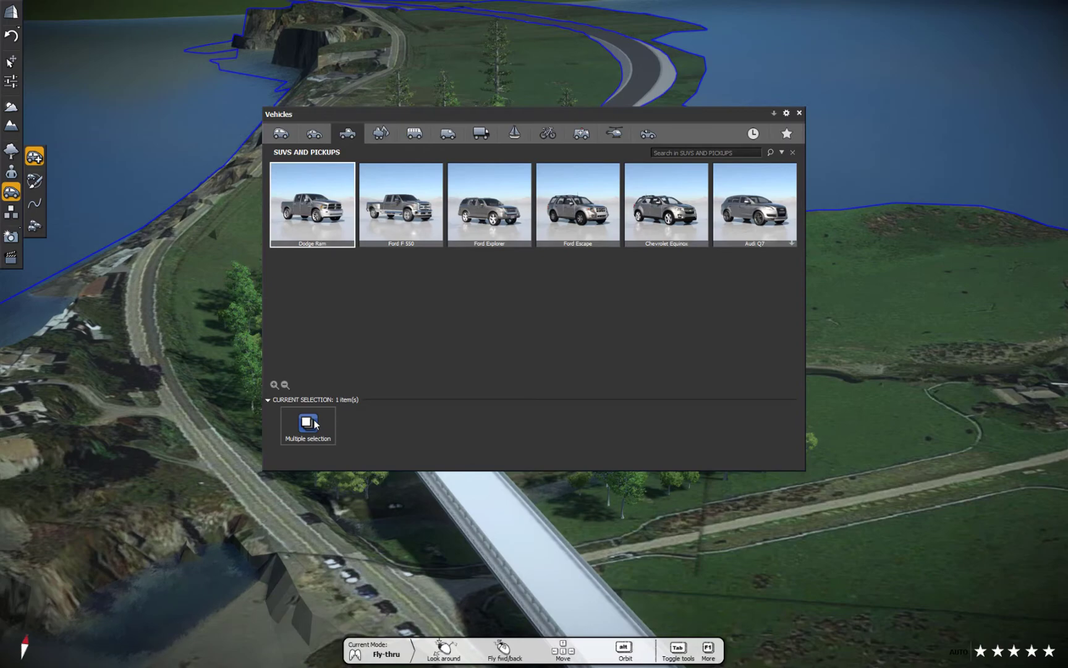
Place the Dodge Ram pickup on the bridge deck and select it
left_click(309, 208)
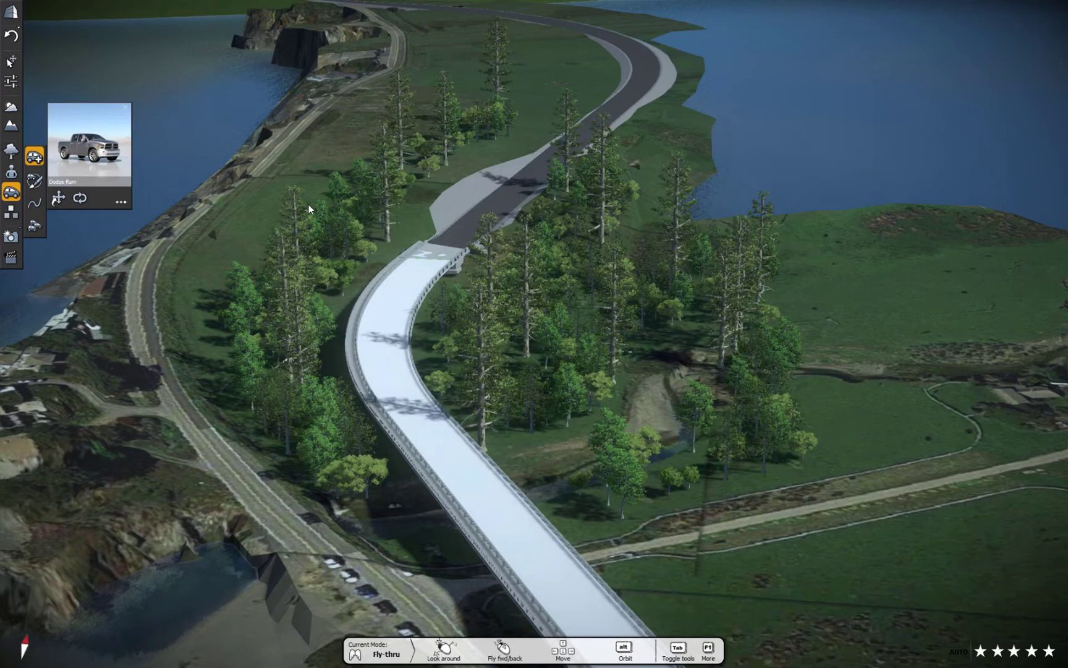
scroll(461, 477, "up", 4)
scroll(461, 476, "up", 5)
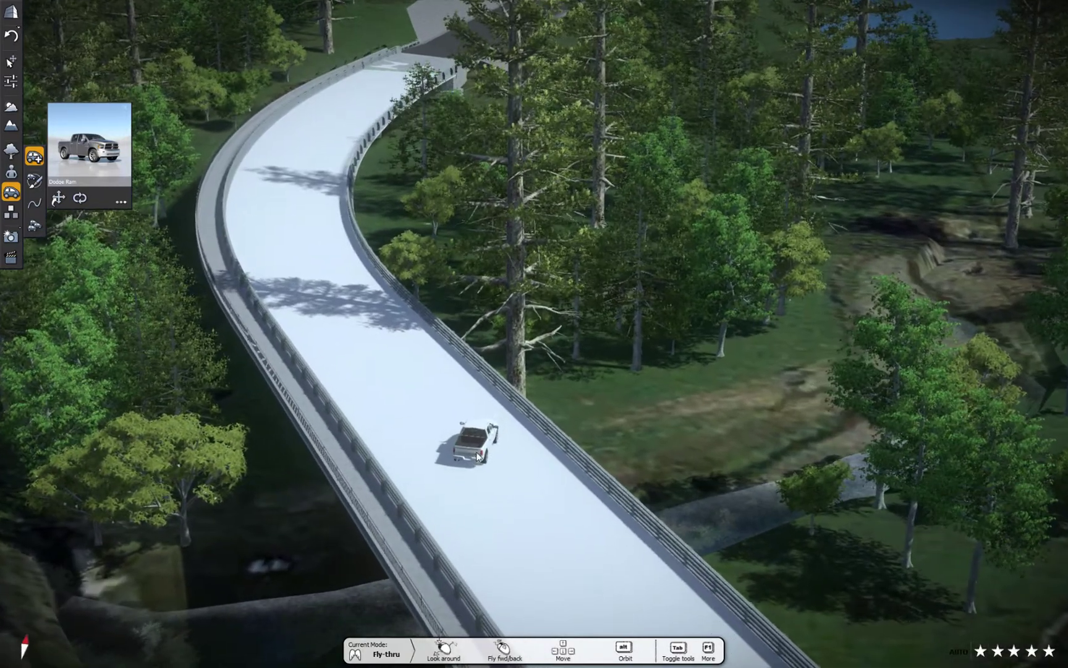
left_click(478, 457)
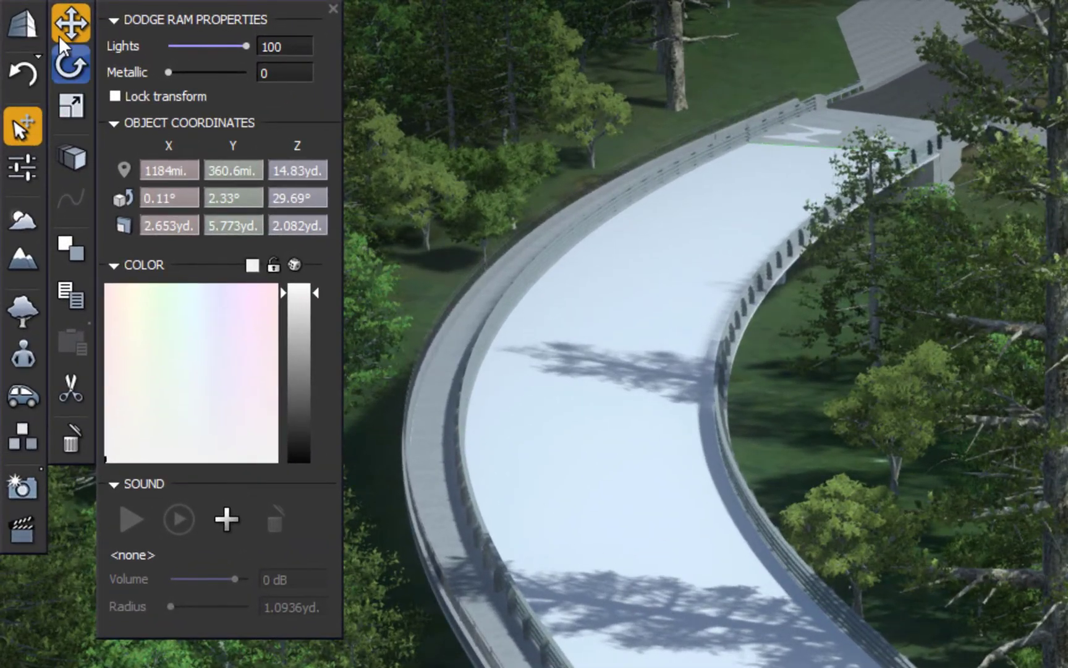
Draw the truck's path along the deck onto the road and play it at 54.3 mi/h
left_click(71, 105)
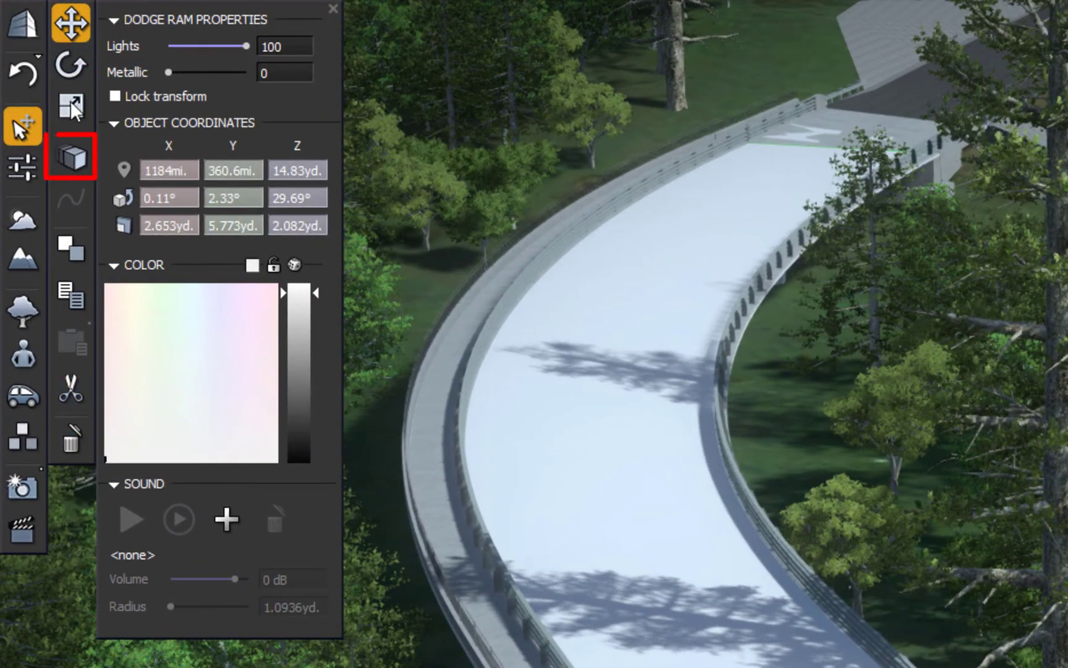
left_click(75, 149)
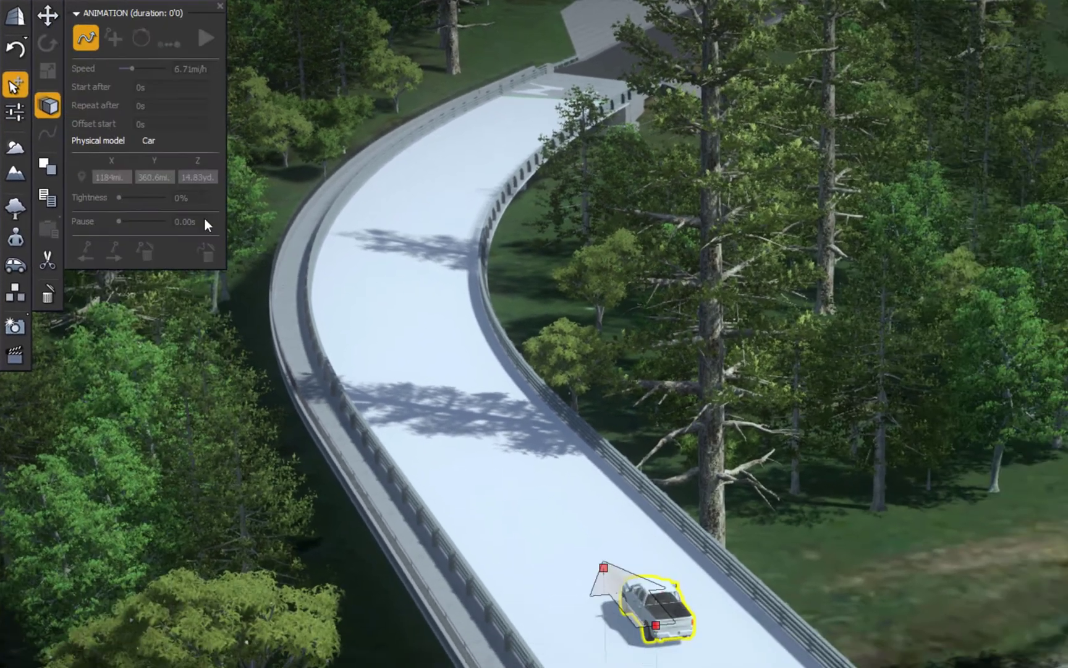
left_click_drag(600, 564, 551, 512)
left_click(549, 511)
left_click(463, 388)
left_click(425, 291)
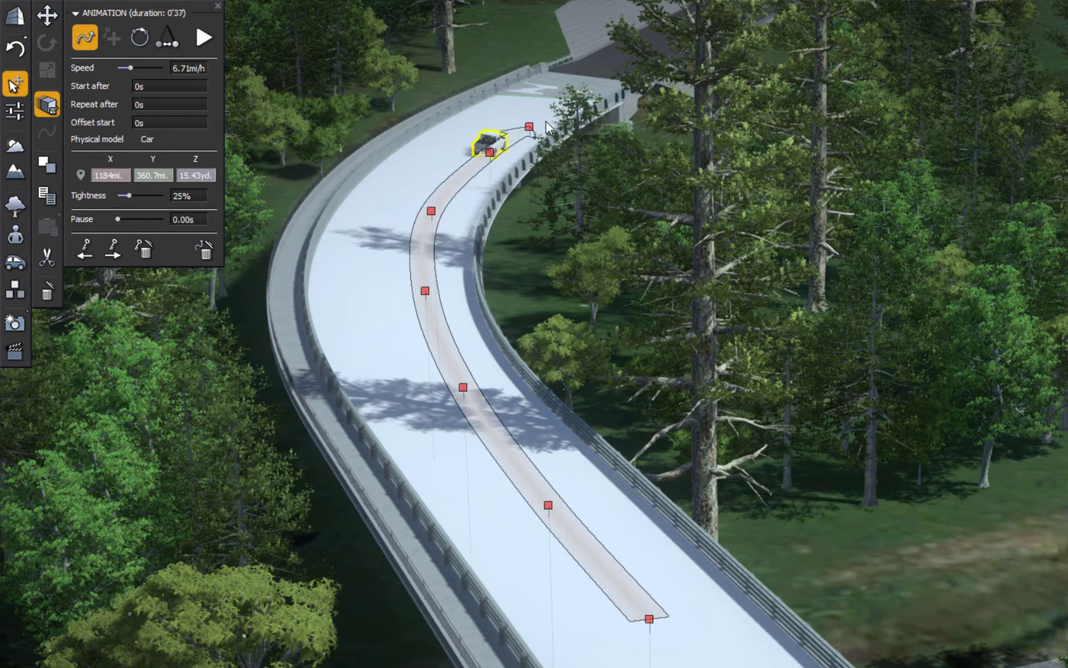
left_click(606, 73)
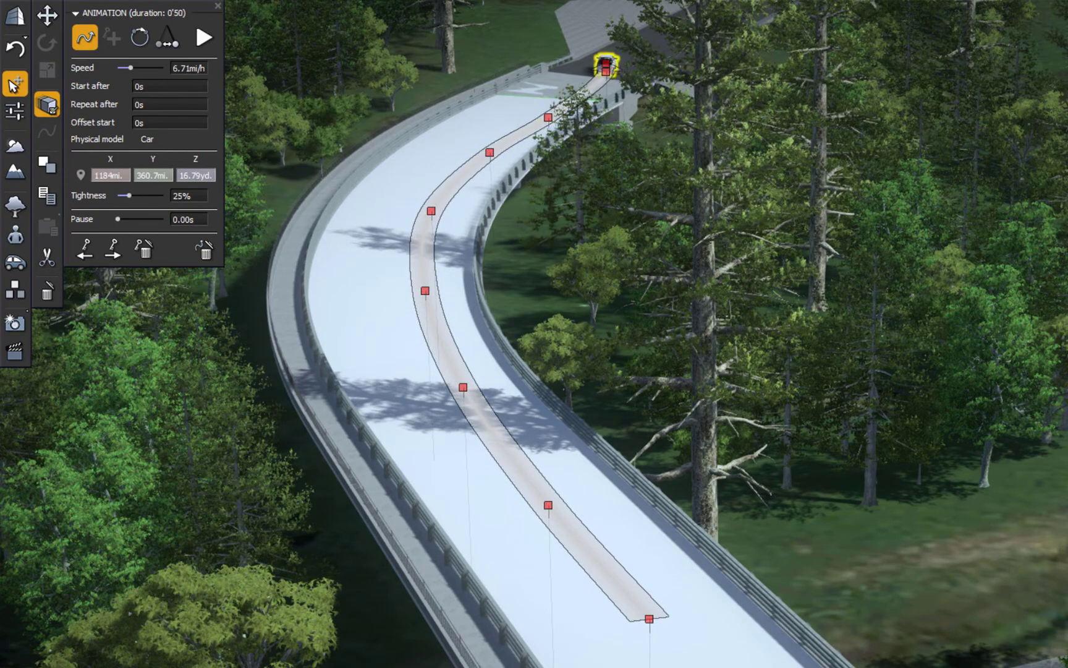
right_click_drag(729, 455, 728, 448)
left_click(651, 17)
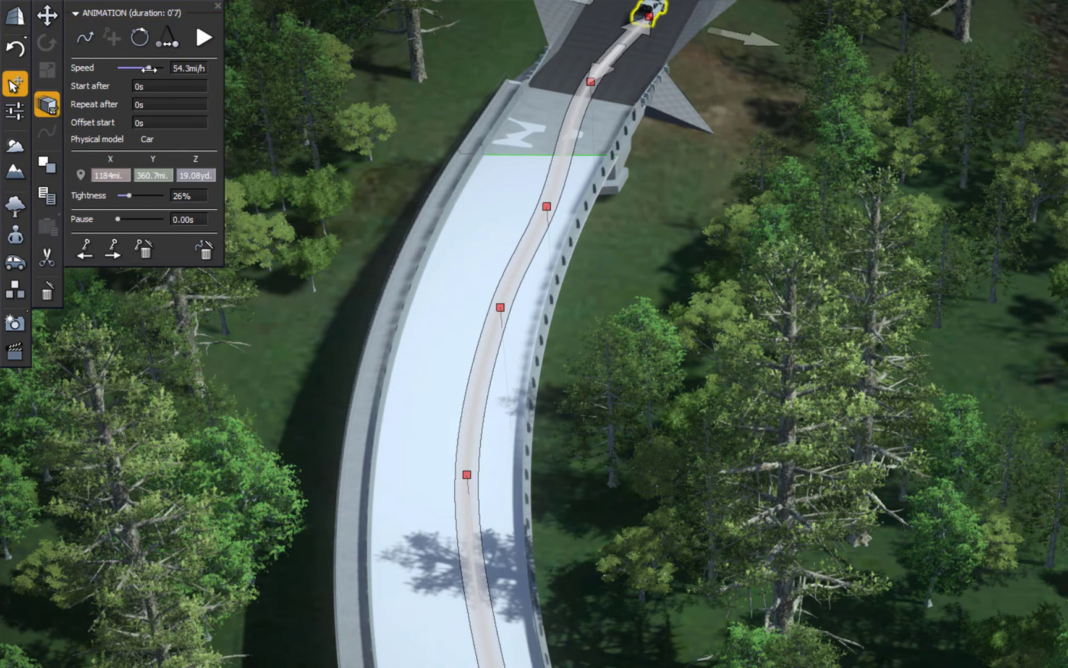
left_click(203, 39)
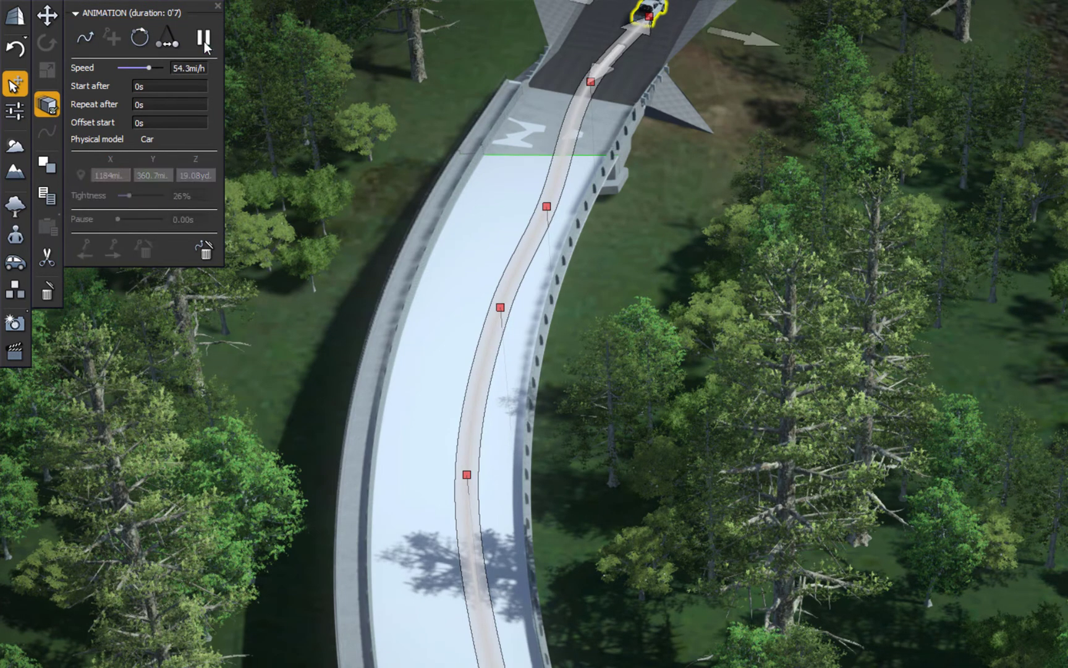
Close the animation settings and lower the view to look along the road behind the truck
left_click(16, 86)
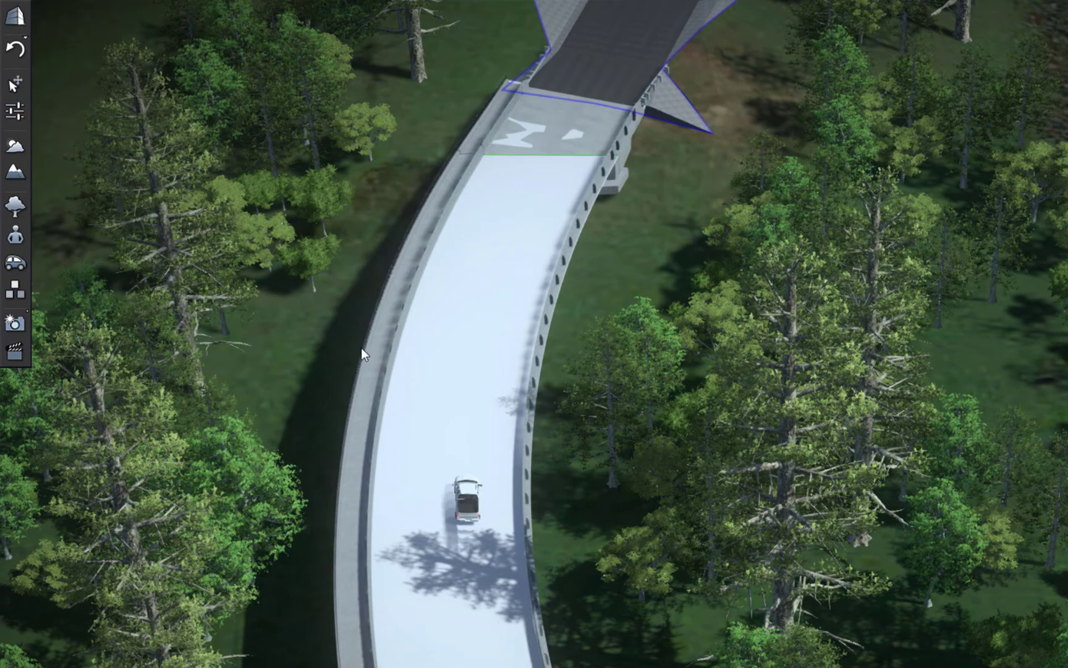
middle_click_drag(727, 453, 728, 455)
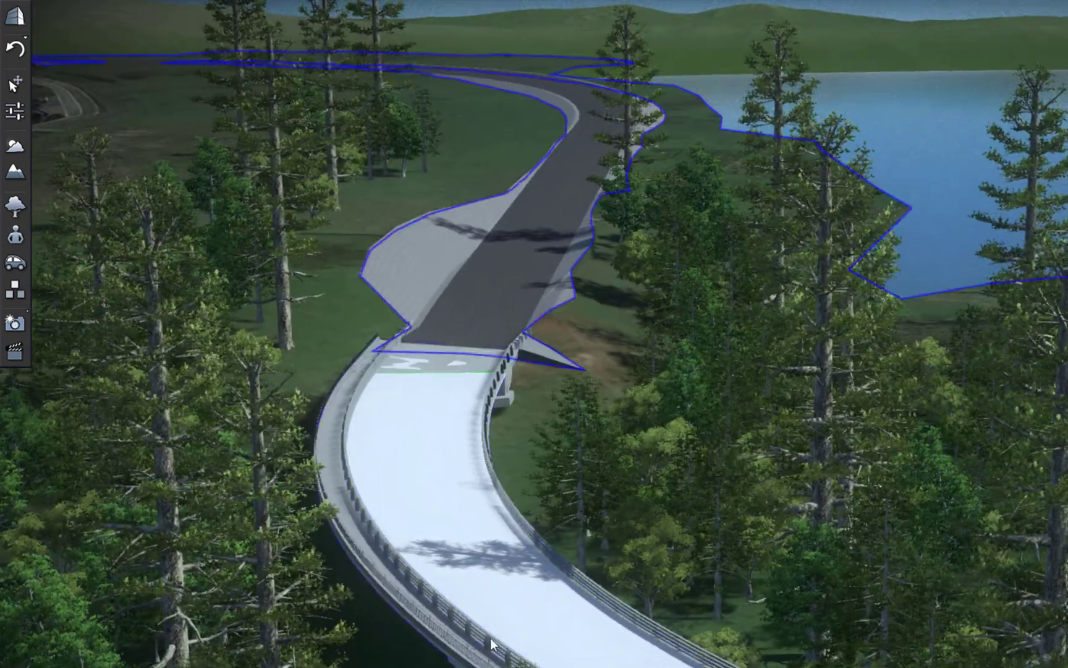
scroll(469, 562, "up", 5)
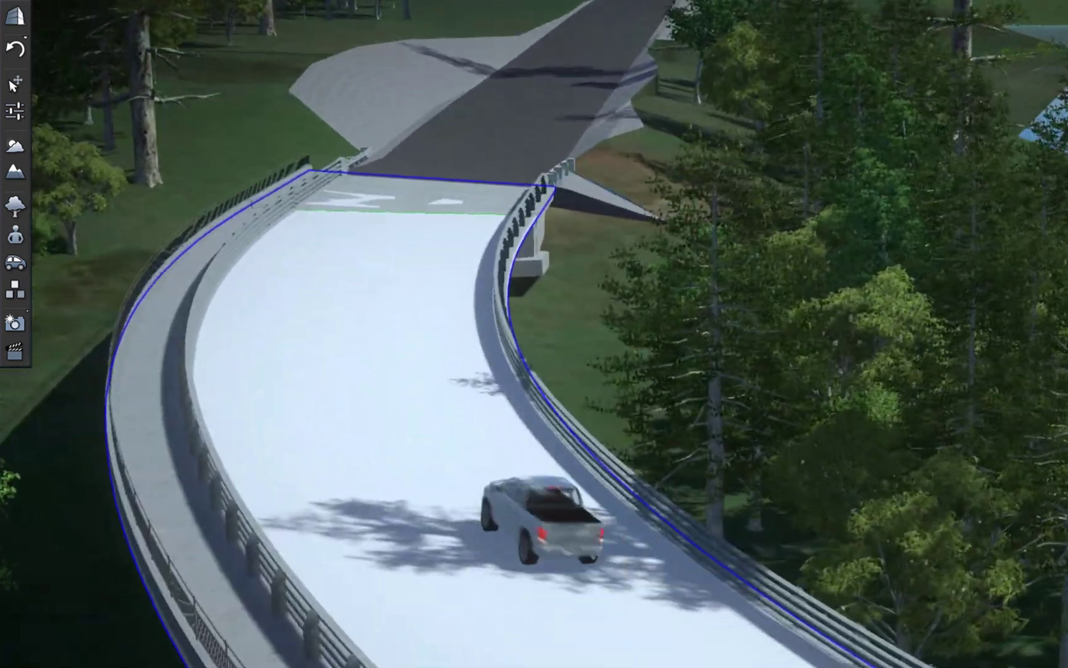
middle_click_drag(728, 454, 562, 624)
scroll(453, 448, "down", 5)
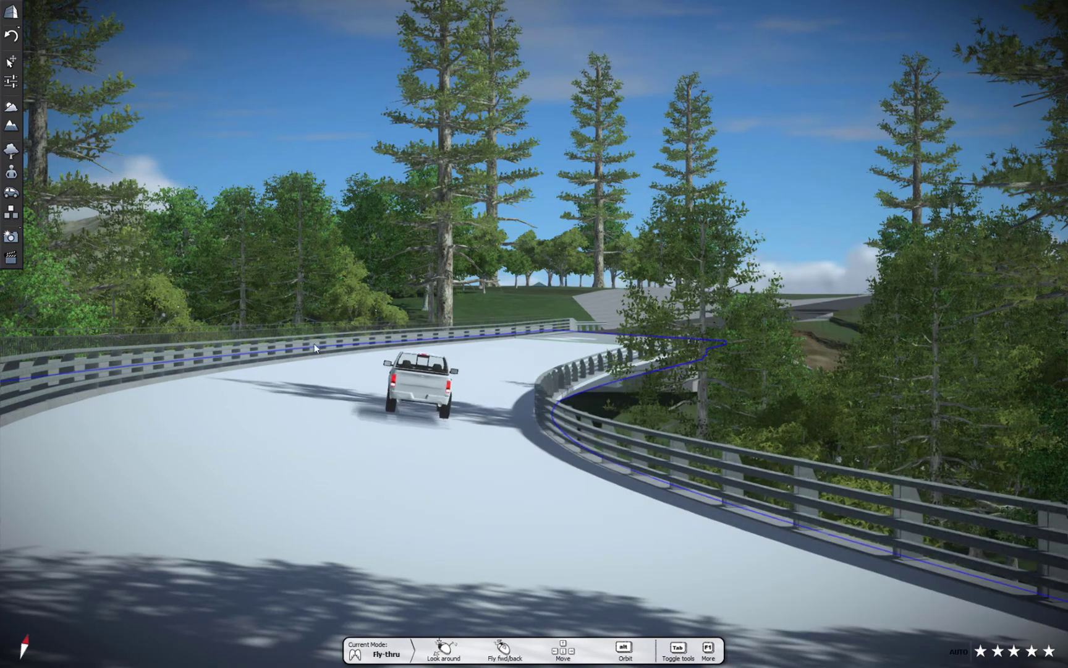
left_click(10, 63)
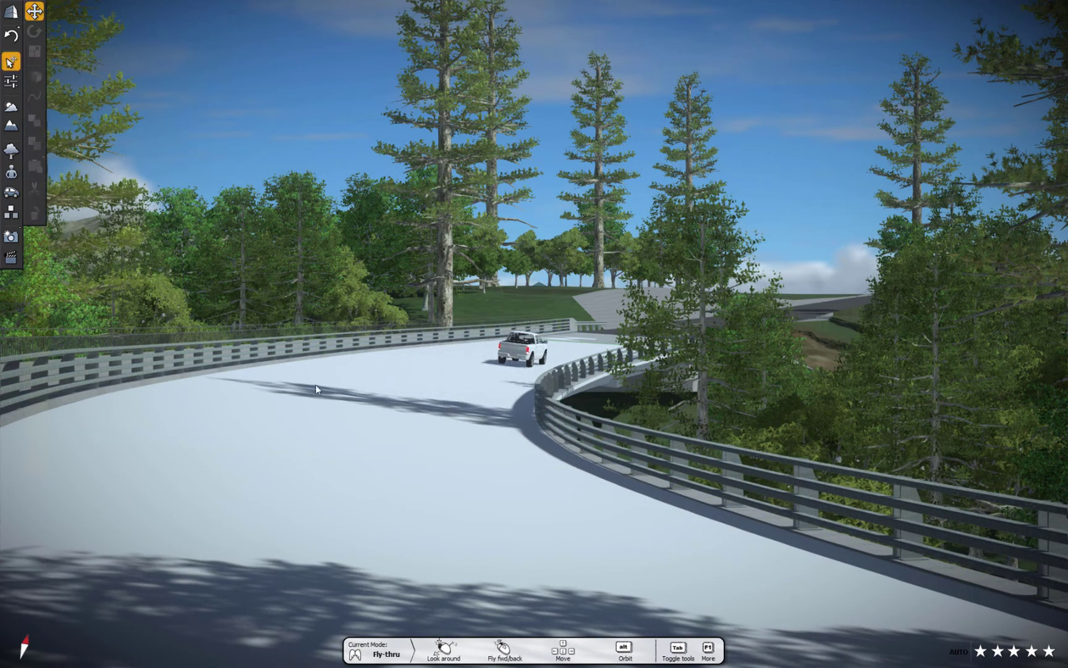
Darken the bridge deck's colour to luminance 65 so it reads as asphalt
left_click(391, 469)
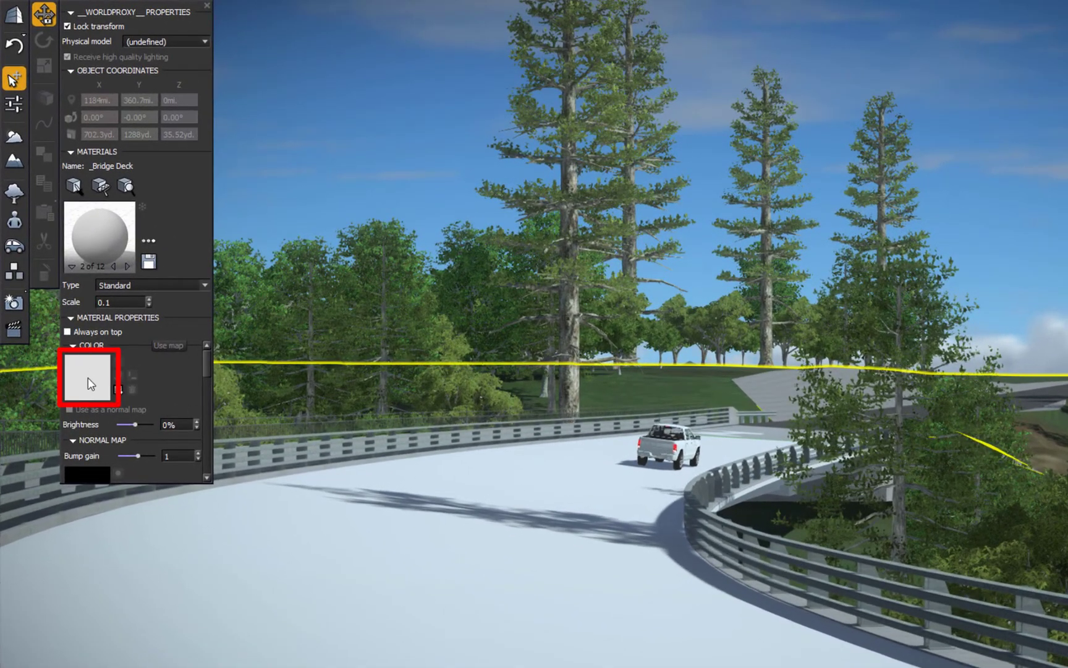
left_click(87, 377)
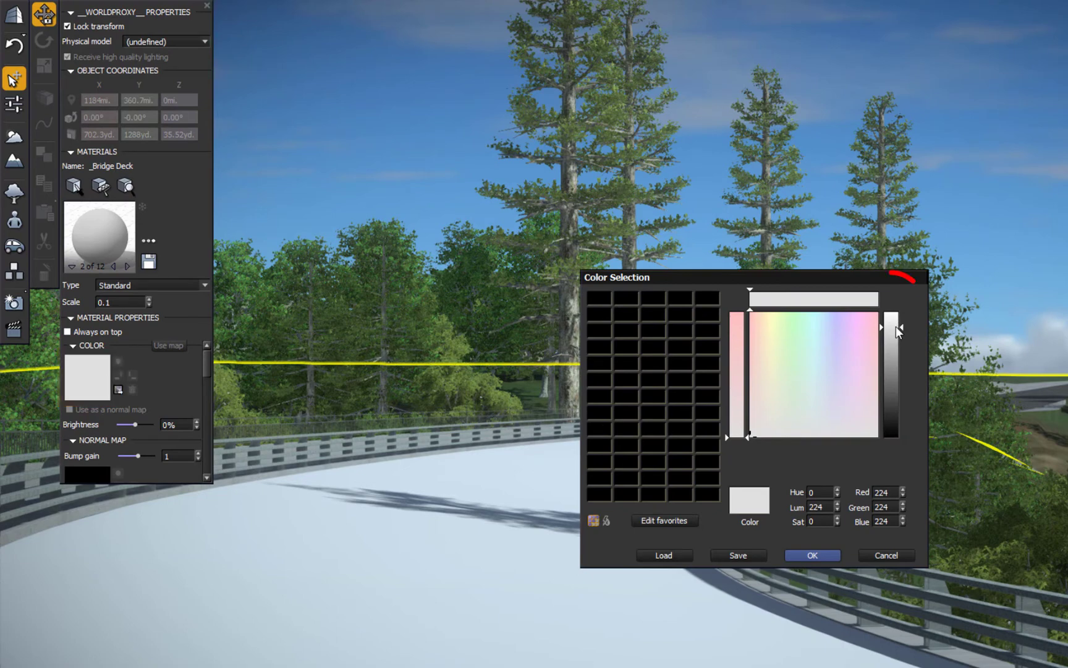
left_click_drag(897, 330, 900, 410)
left_click(813, 557)
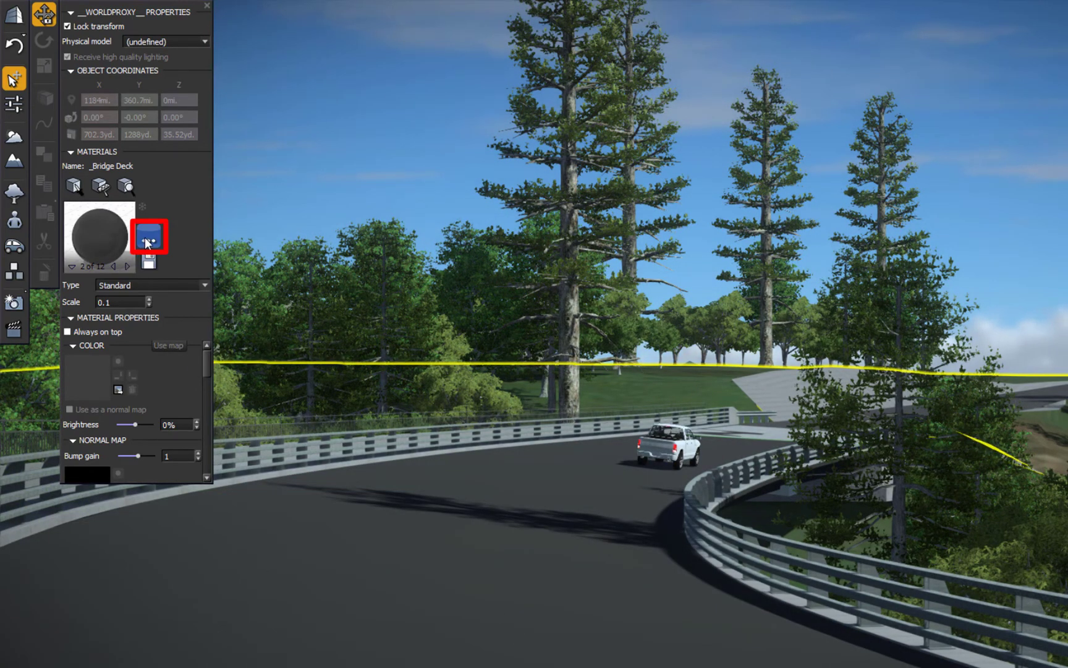
middle_click_drag(563, 188, 564, 249)
scroll(479, 218, "up", 6)
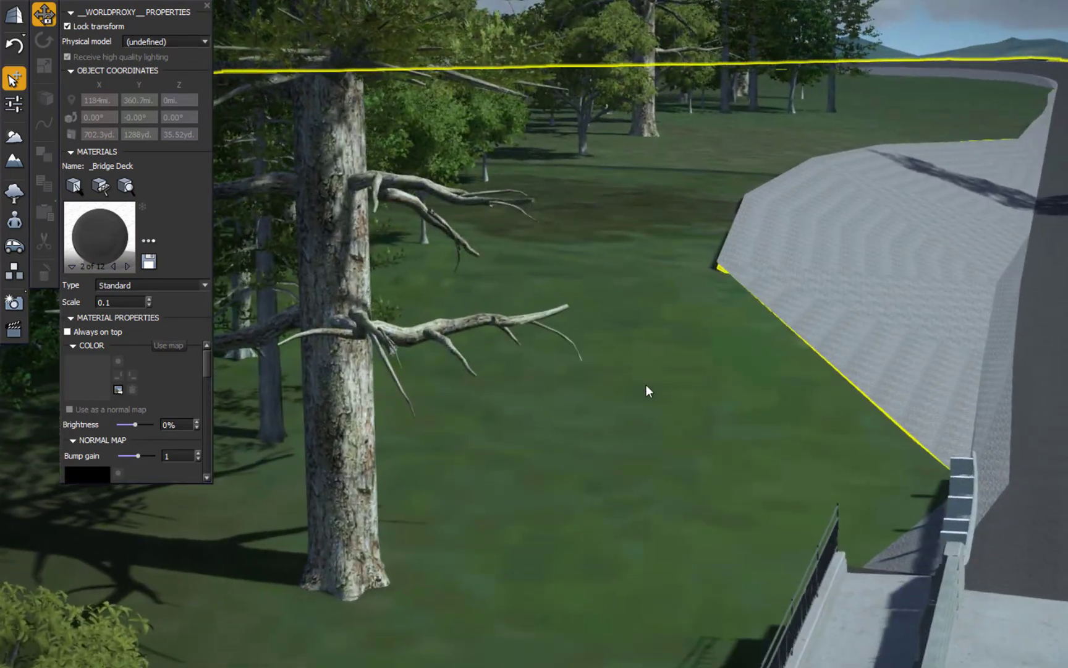
Apply Grass Tahoe to the terrain and fly over the road bank to check the grass
left_click(646, 387)
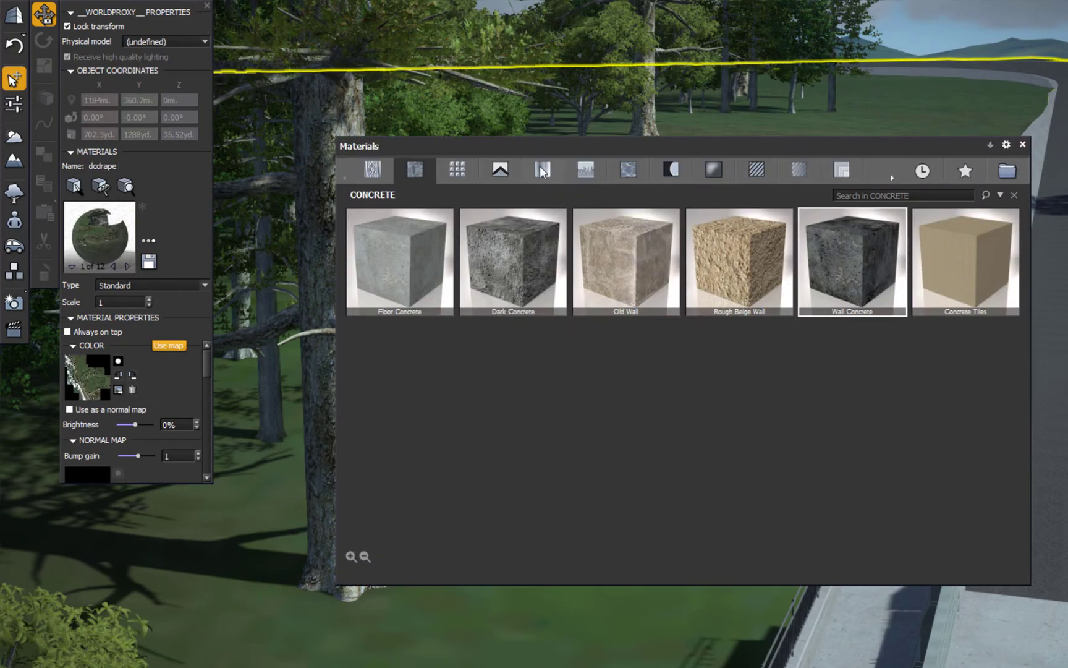
left_click(581, 170)
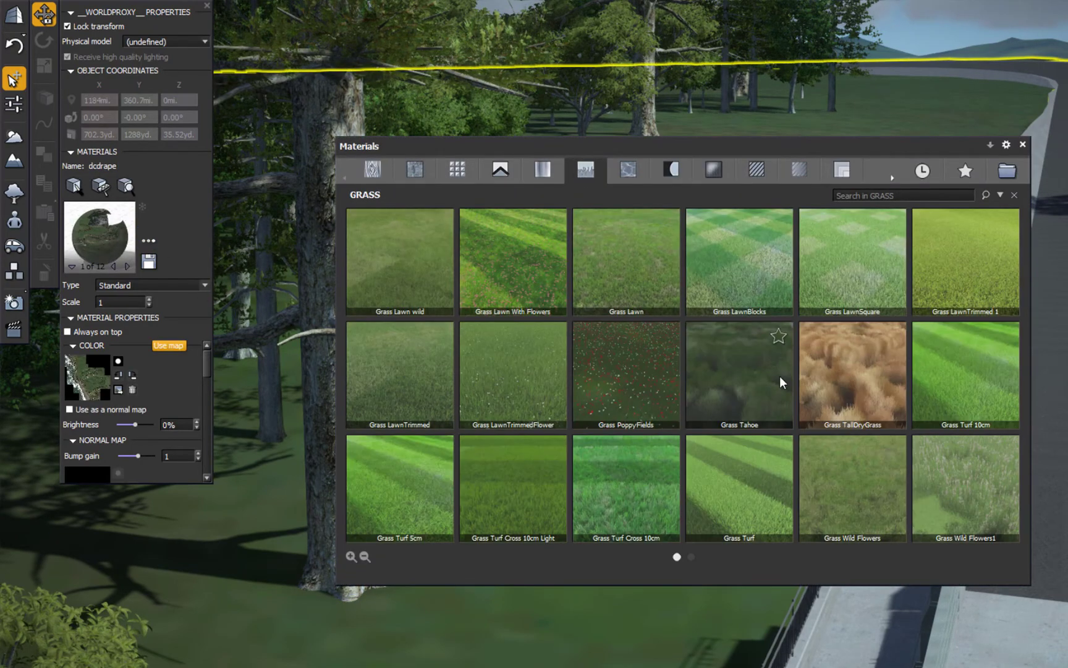
left_click(740, 374)
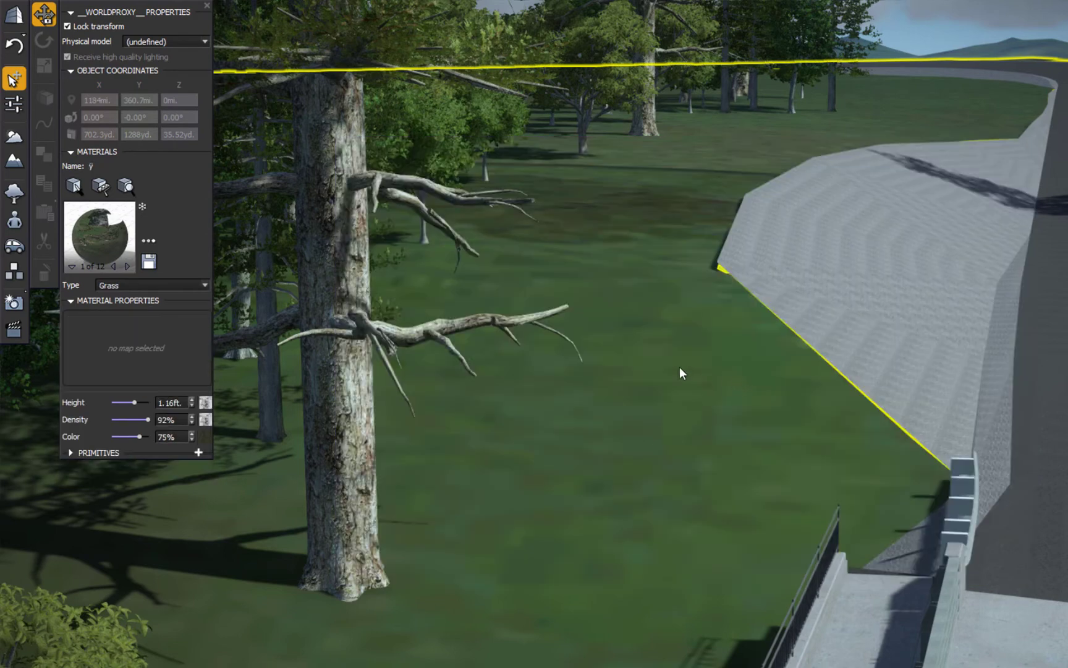
key("w")
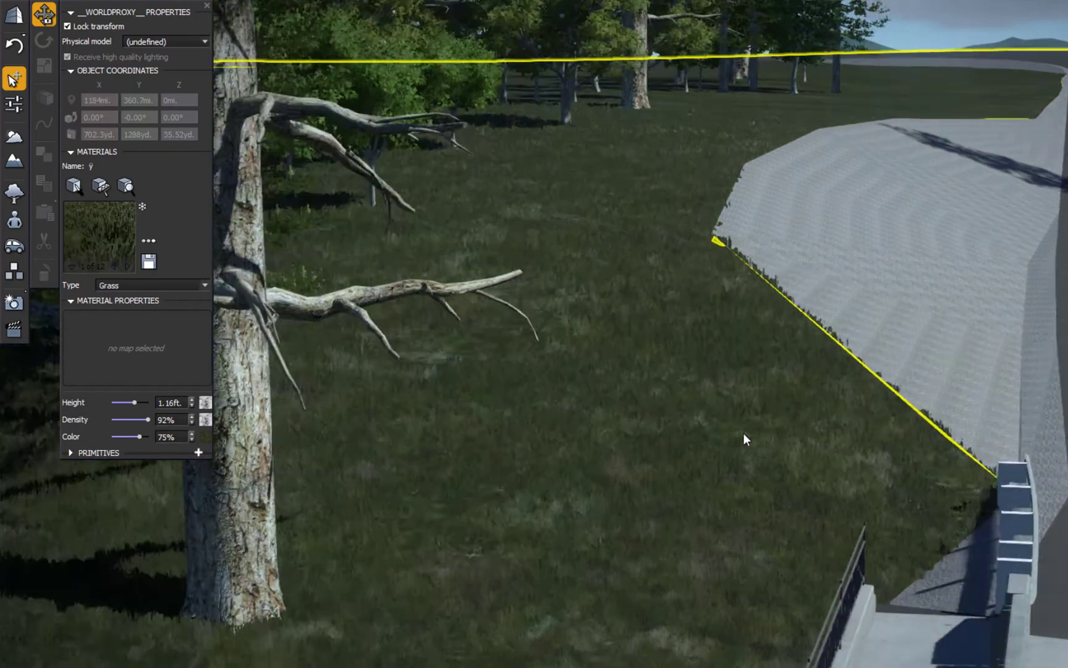
right_click_drag(680, 425, 835, 390)
key("w")
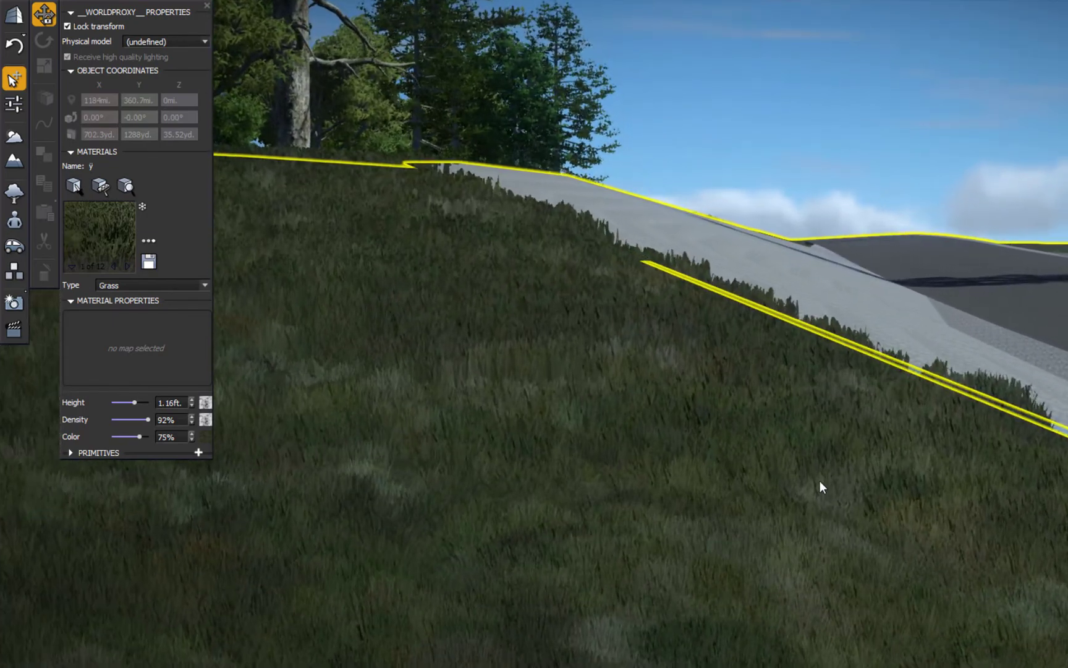
key("w")
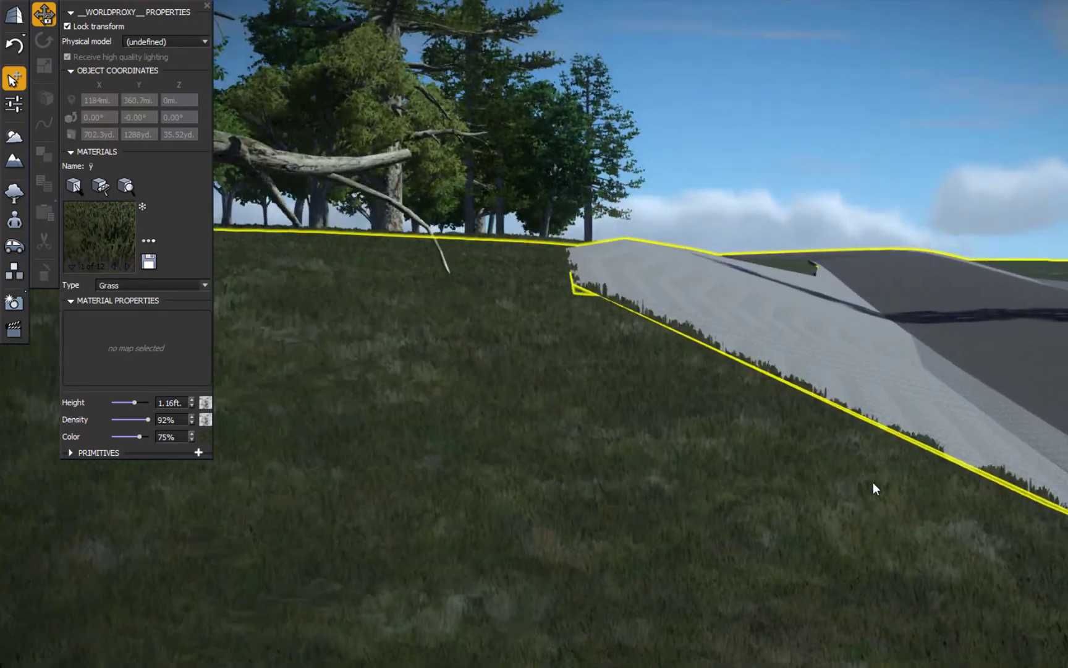
key("s")
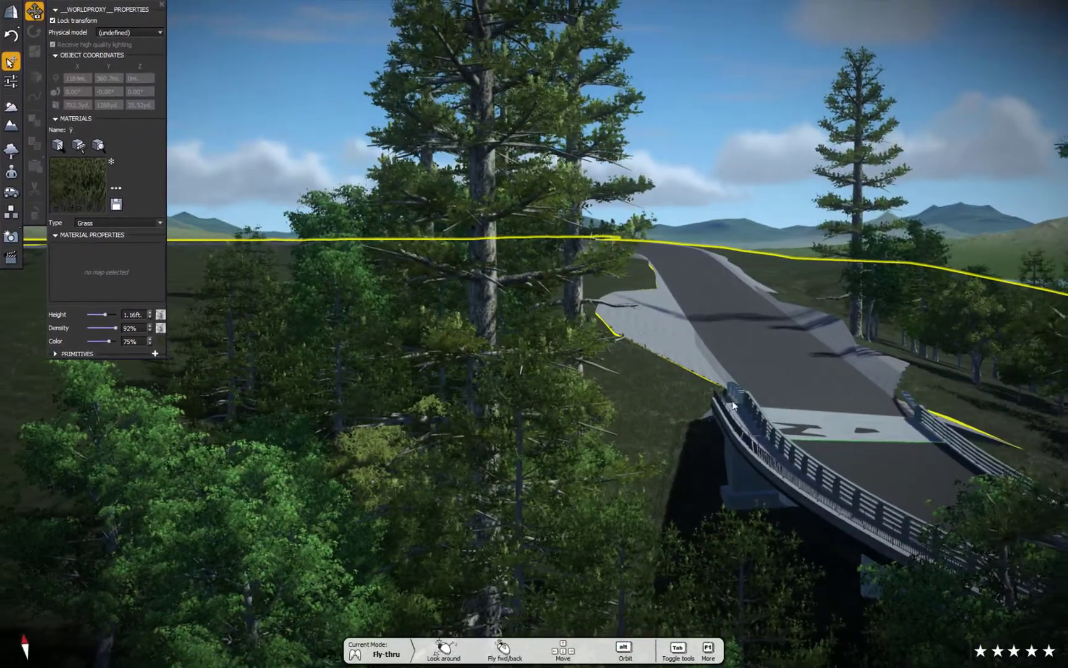
Fly toward the road and delete the broadleaf tree standing beside it
key("w")
key("Tab")
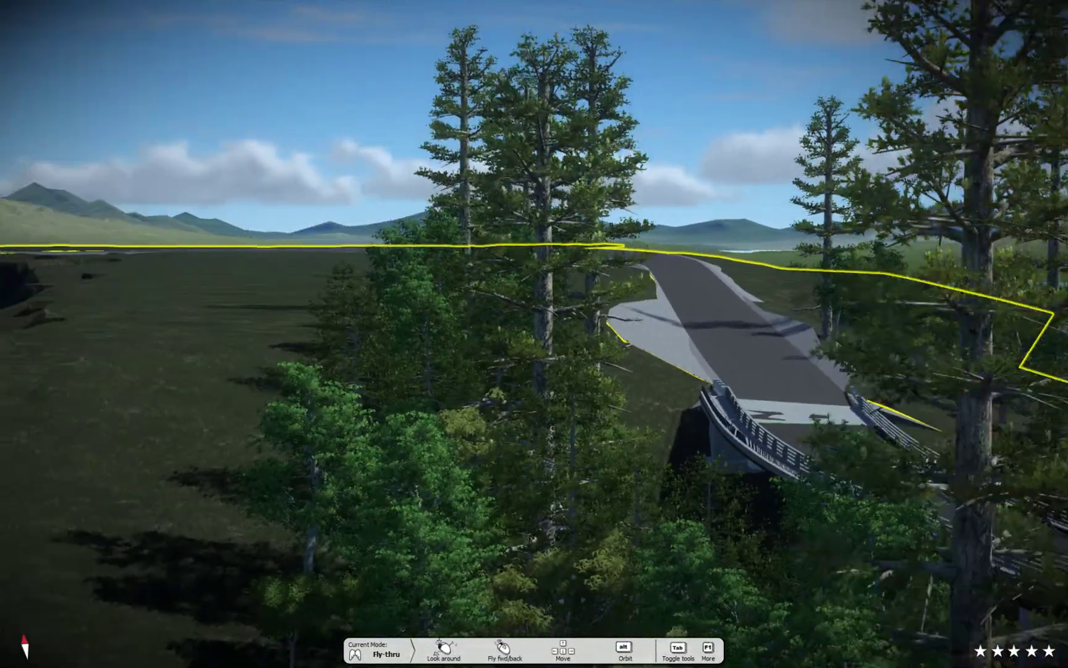
key("s")
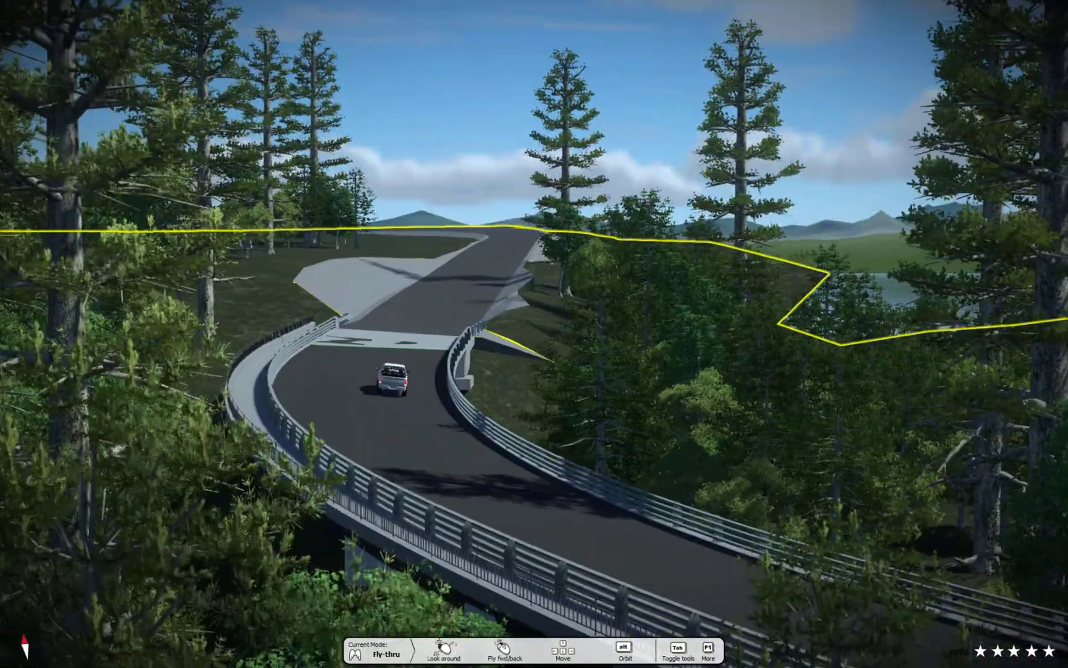
key("w")
key("Tab")
left_click(1018, 435)
key("Tab")
key("w")
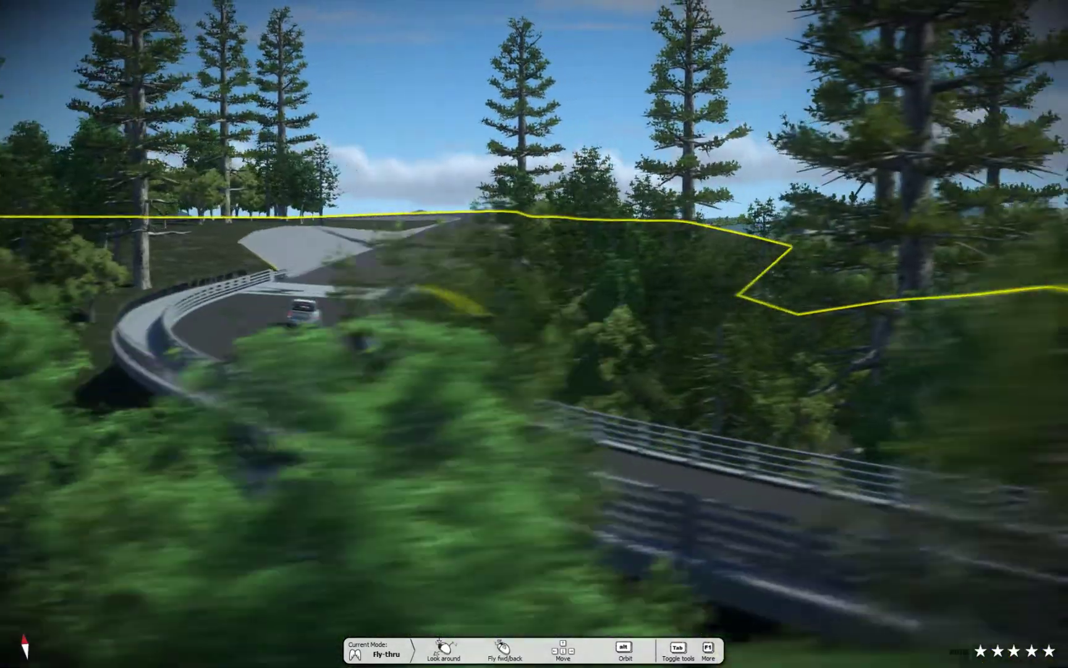
key("Tab")
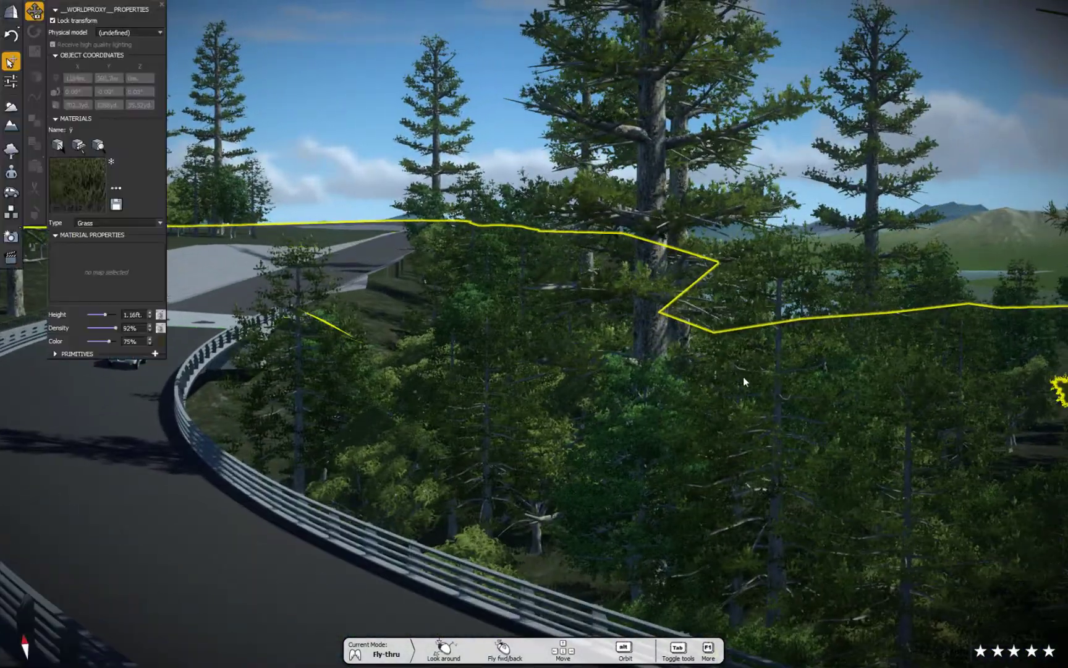
left_click(582, 380)
key("s")
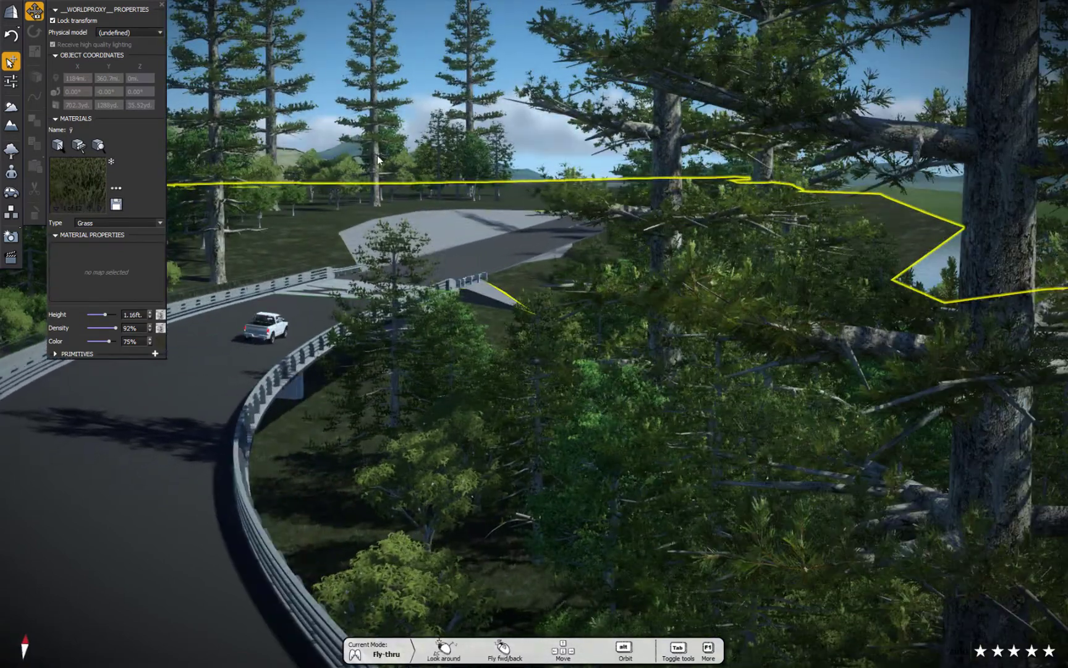
key("Delete")
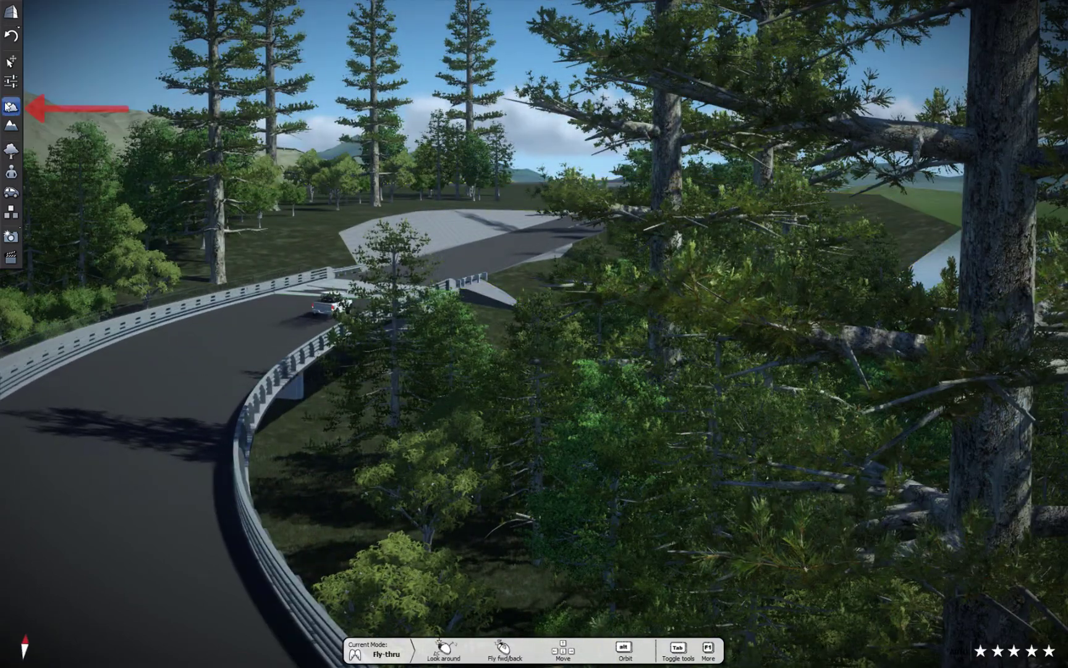
Set Wind in Plants to Windy and push the Season slider toward autumn
left_click(10, 107)
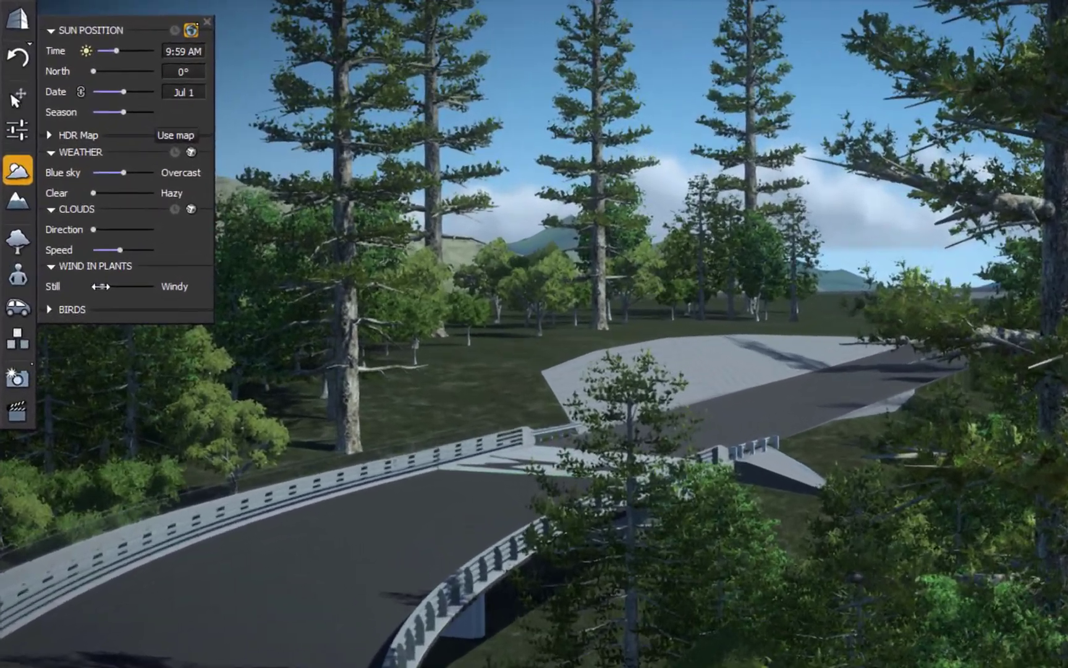
left_click_drag(63, 179, 74, 178)
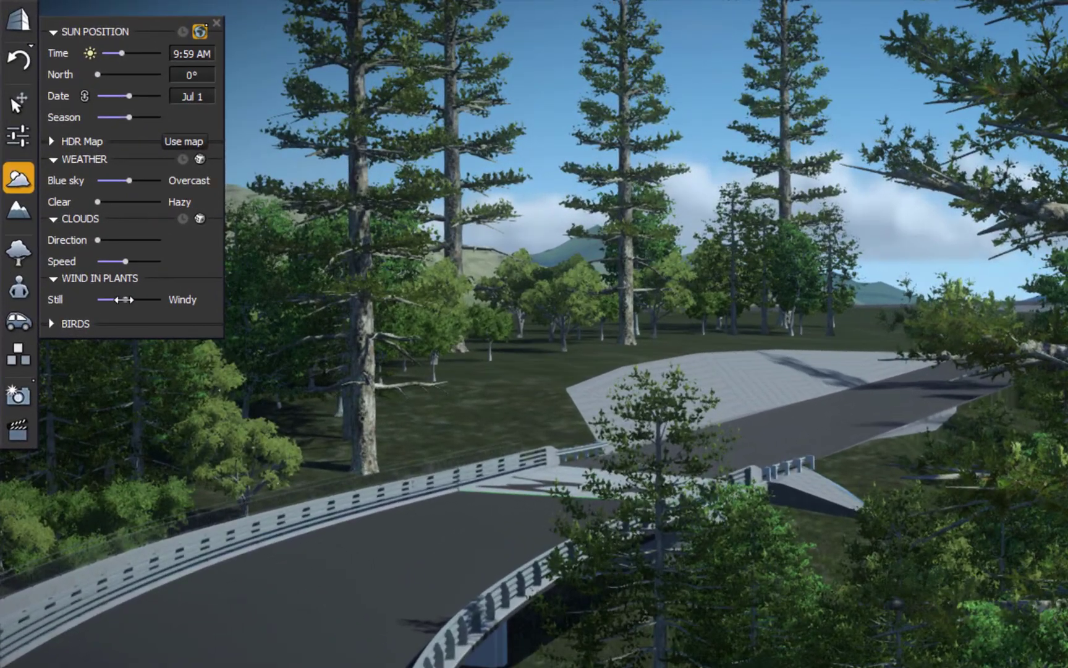
left_click_drag(149, 303, 160, 301)
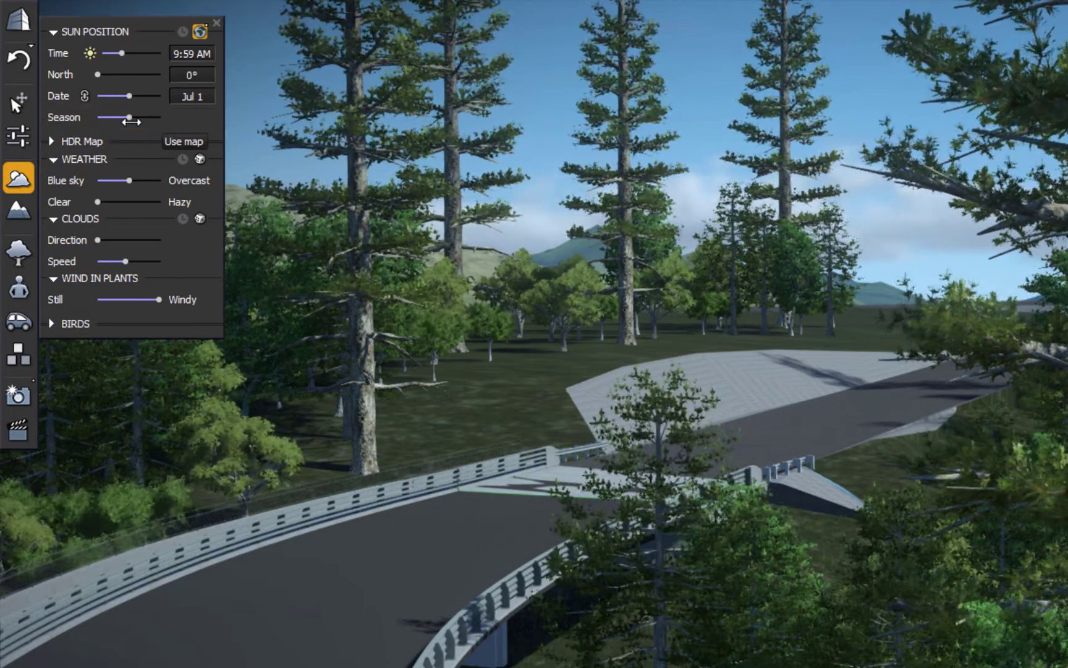
left_click_drag(130, 121, 153, 120)
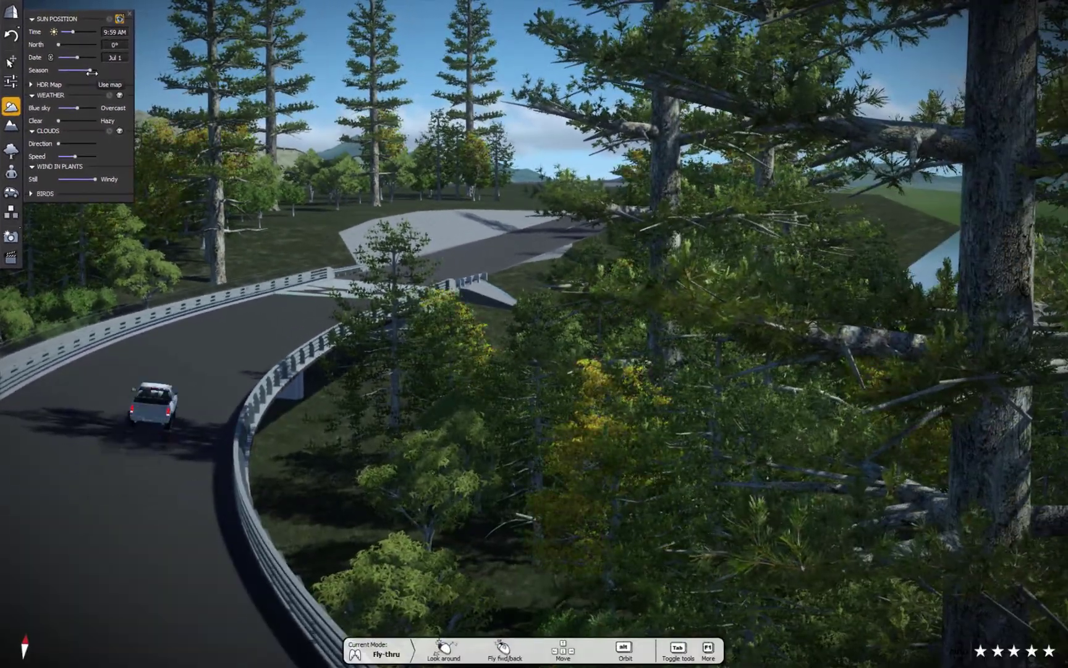
left_click_drag(91, 72, 93, 72)
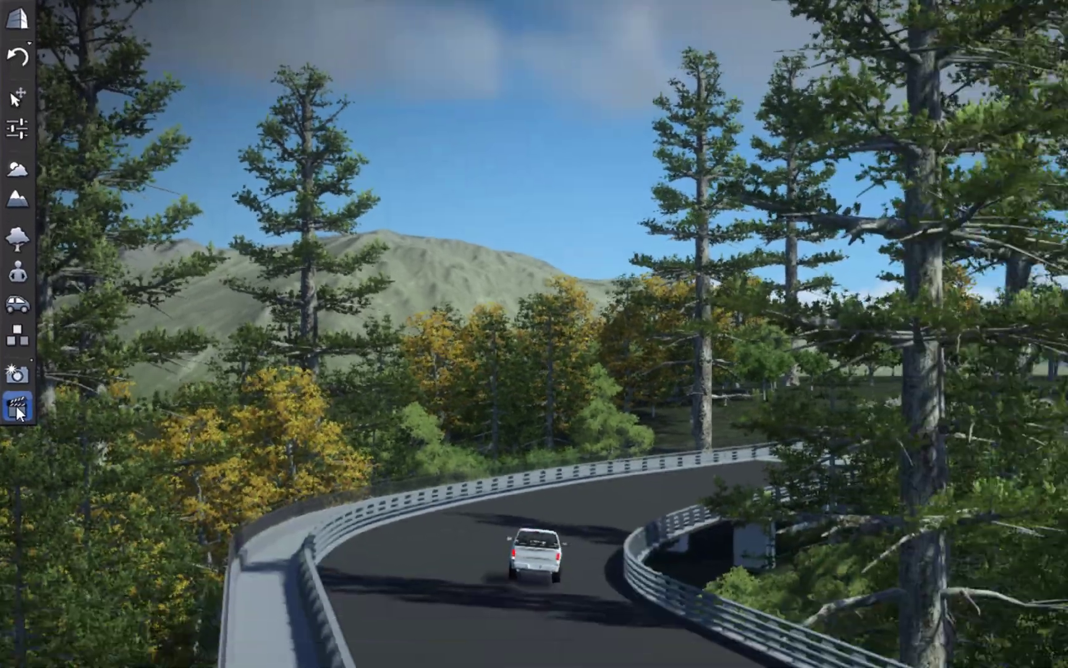
Create Clip 1 with a second keyframe farther along the bridge road, then play it back
left_click(22, 523)
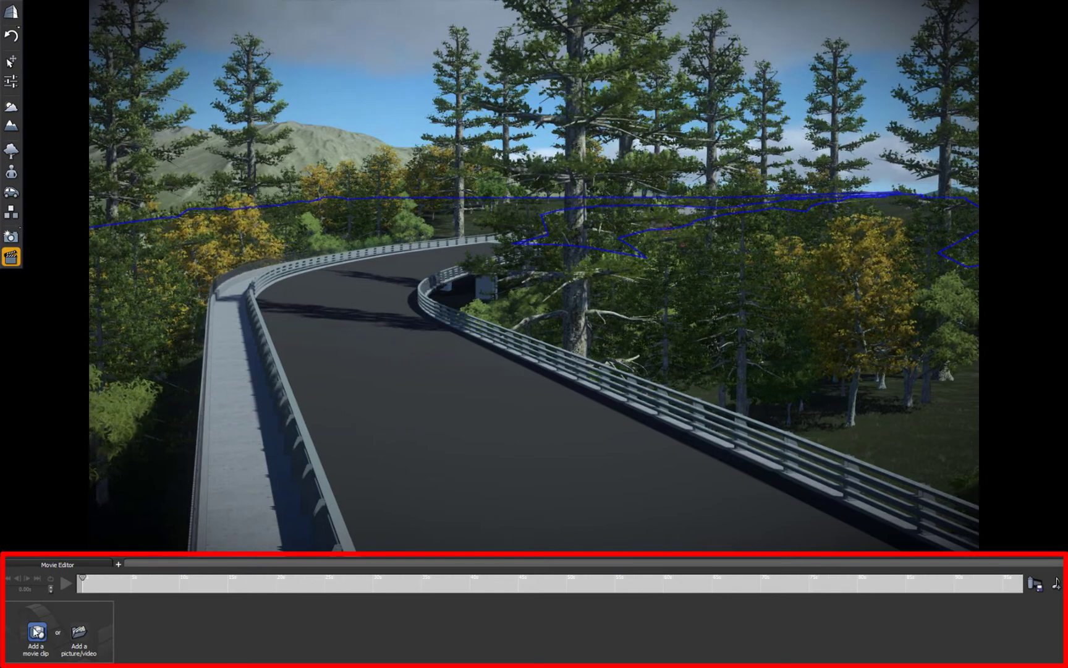
left_click(36, 630)
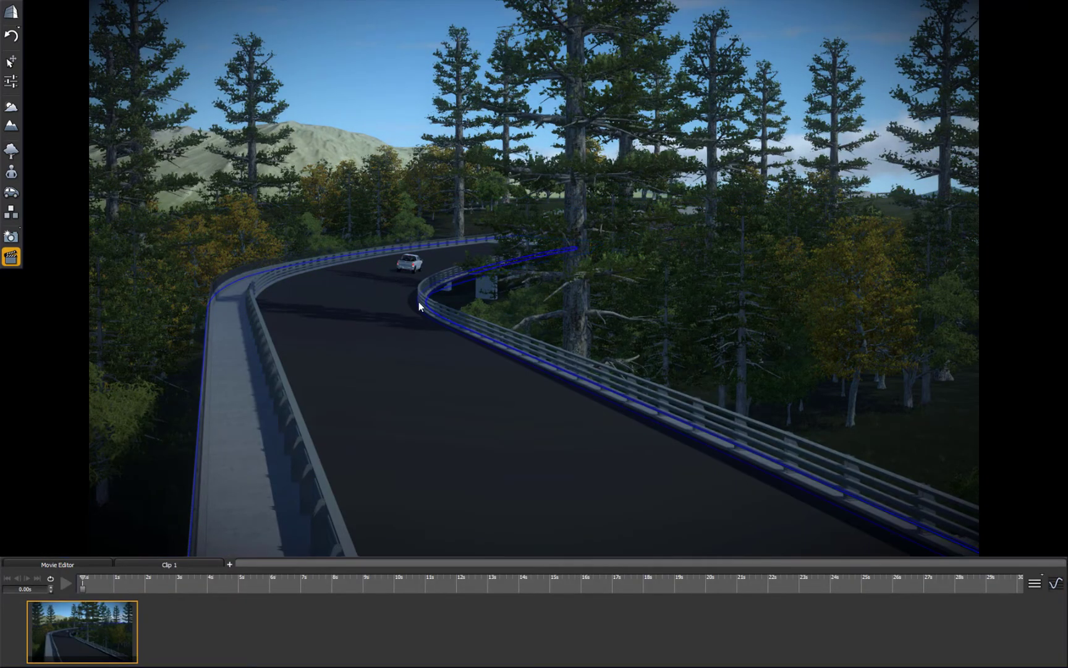
key("w")
key("w")
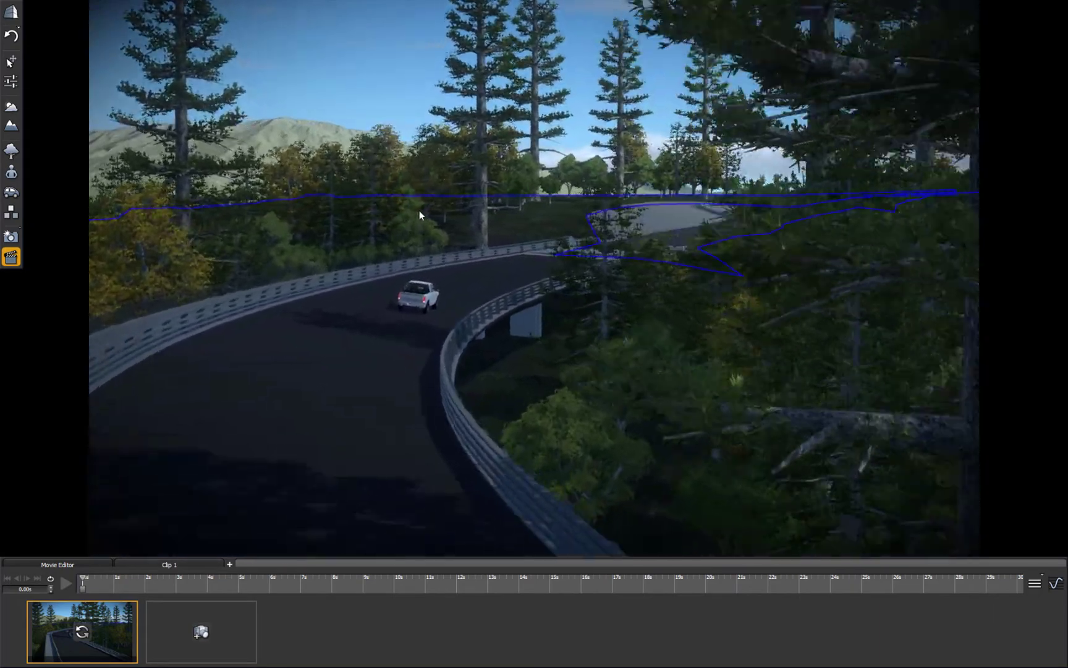
key("w")
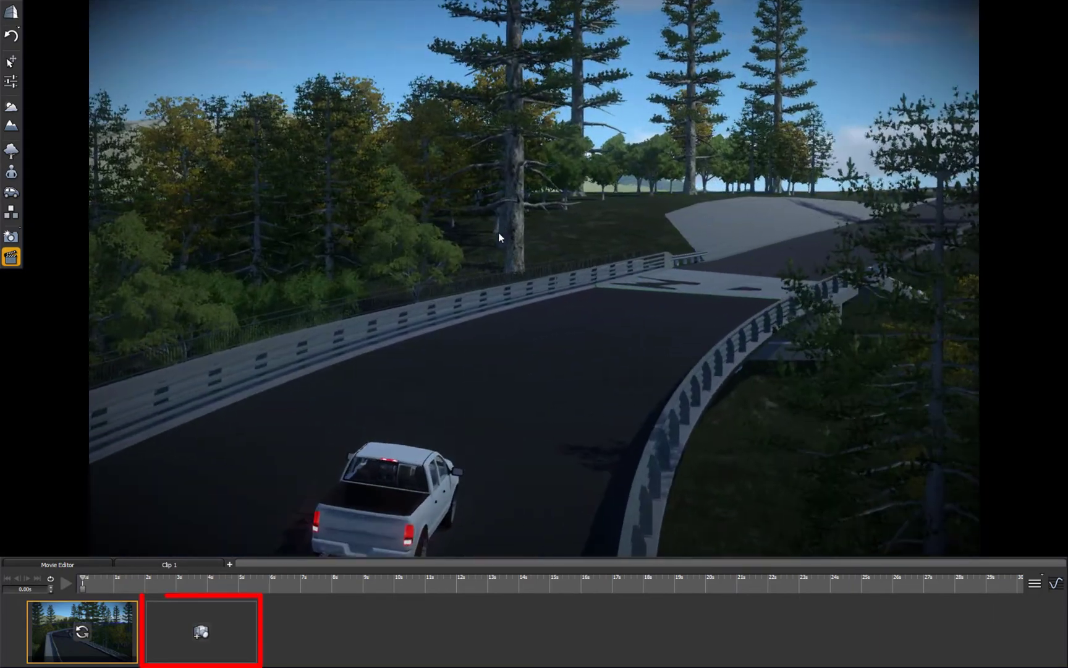
left_click(201, 632)
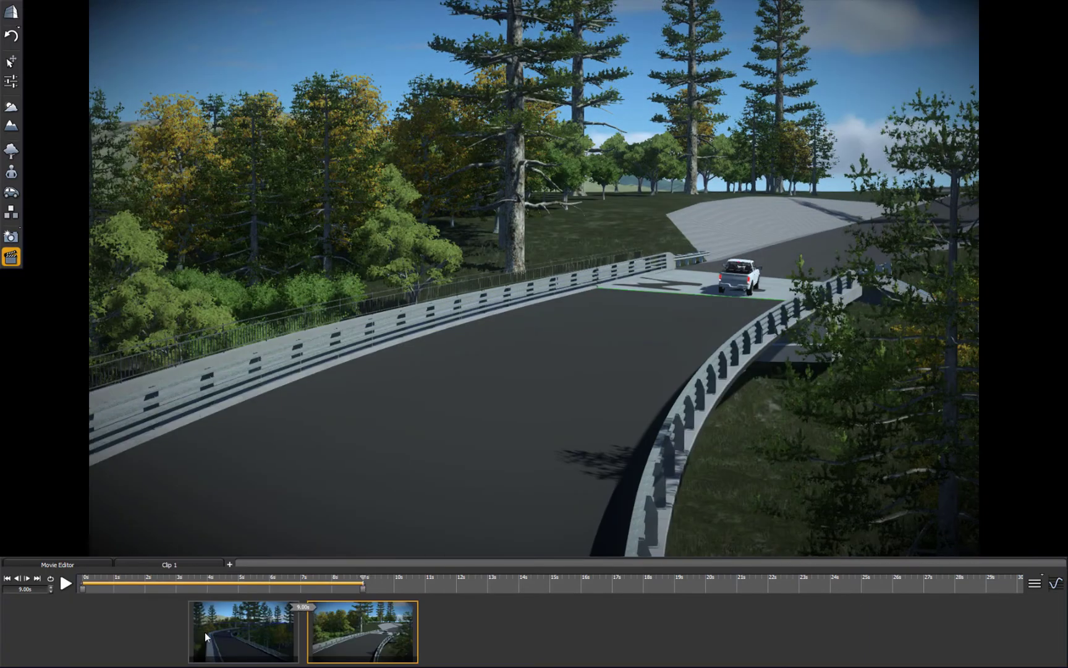
left_click(66, 583)
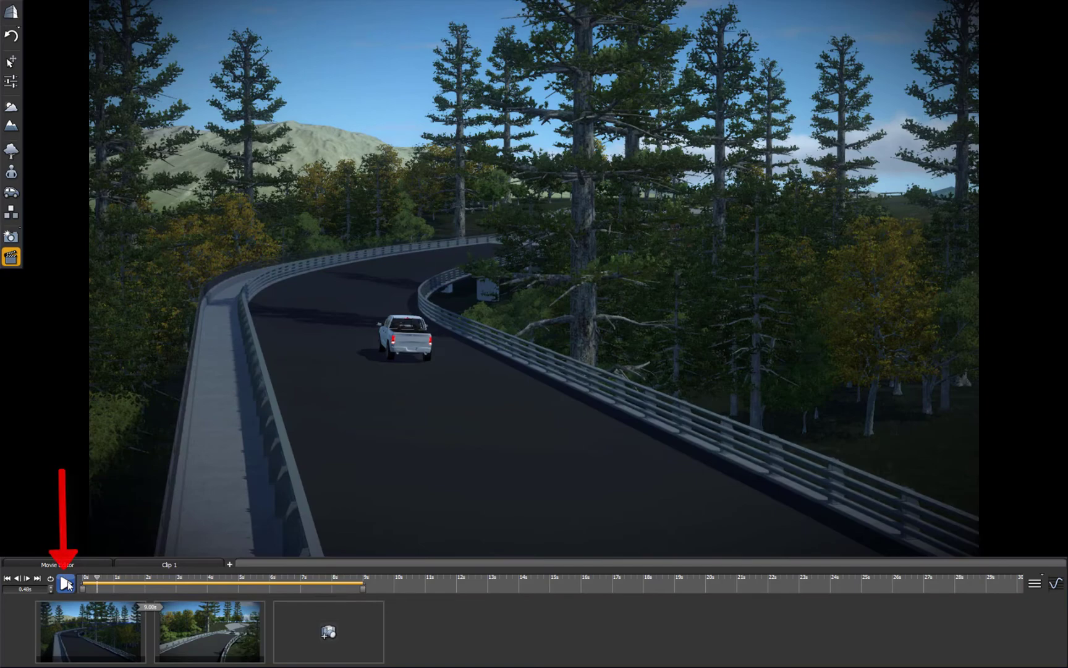
left_click(66, 583)
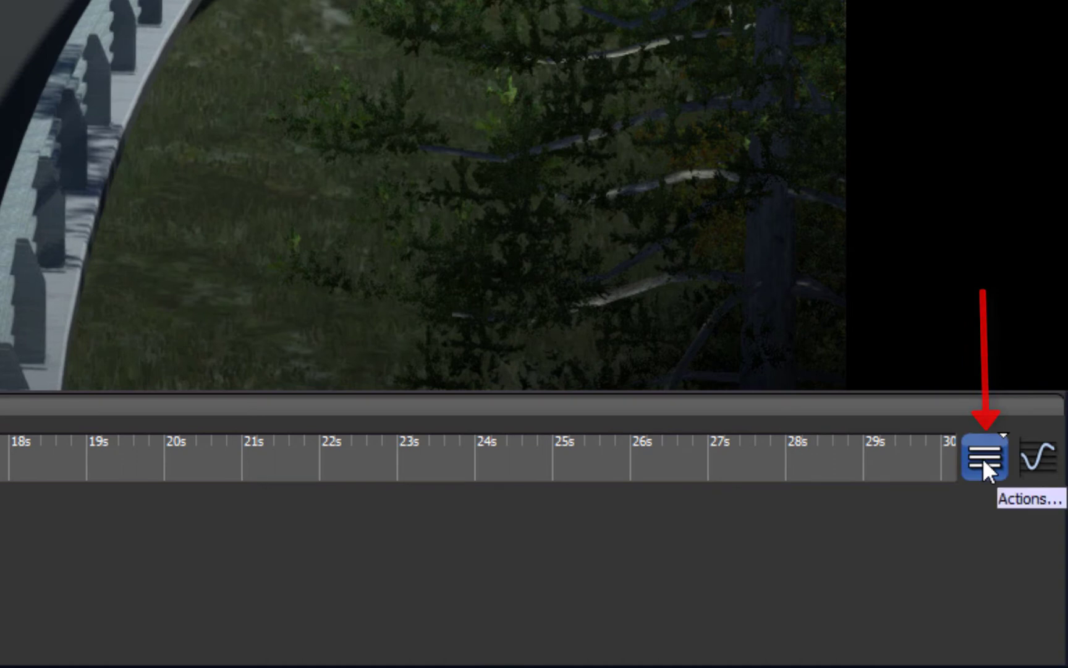
left_click(982, 457)
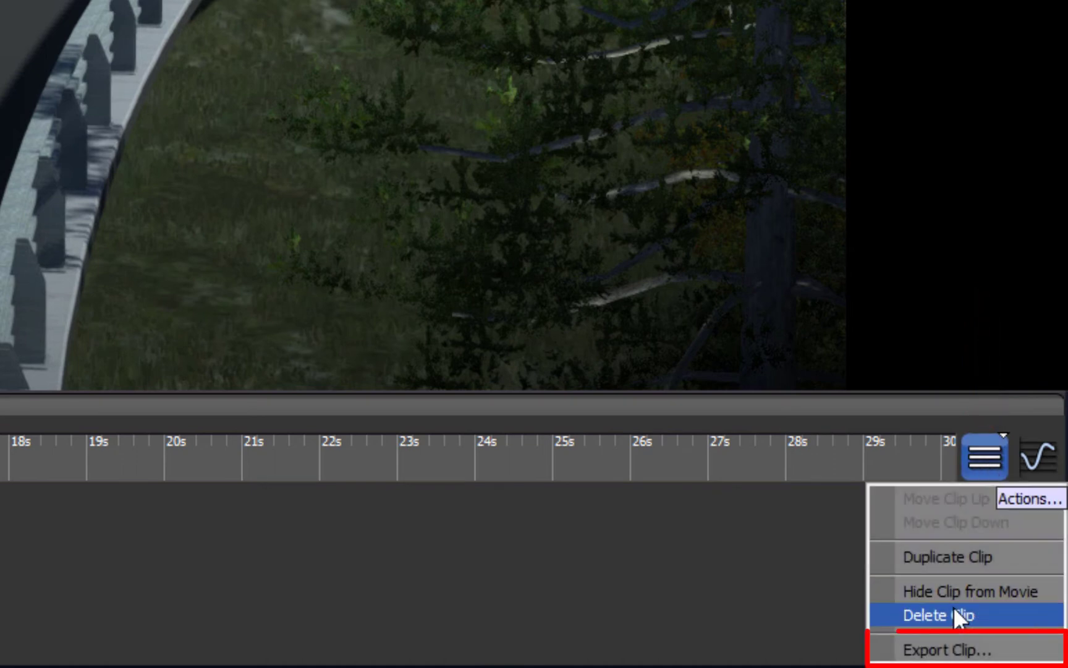
left_click(955, 651)
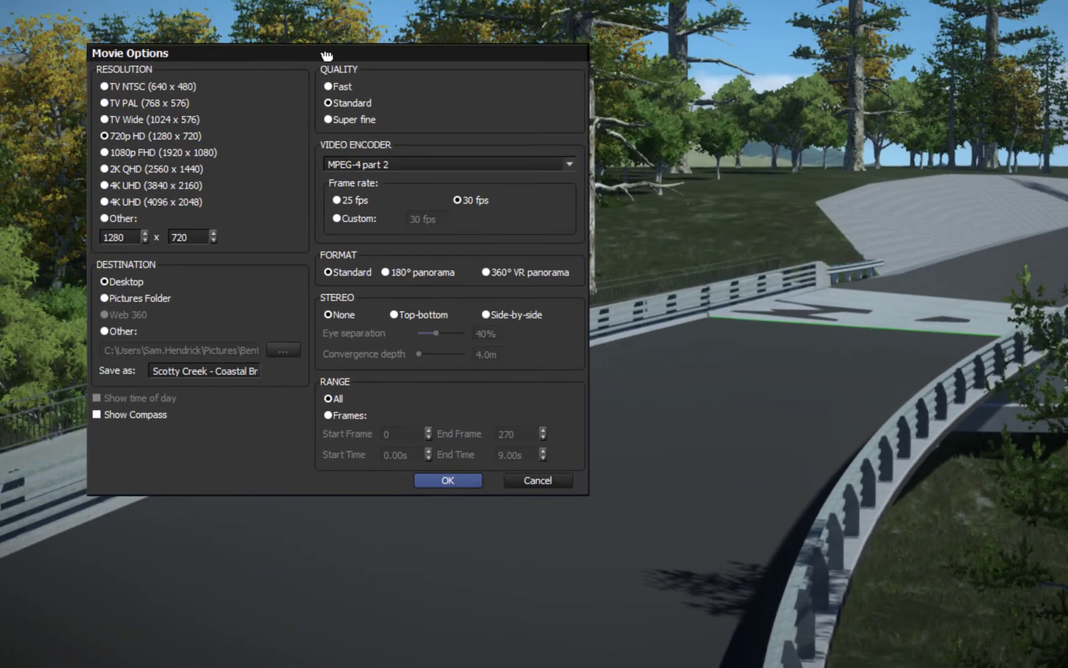
left_click_drag(326, 56, 450, 107)
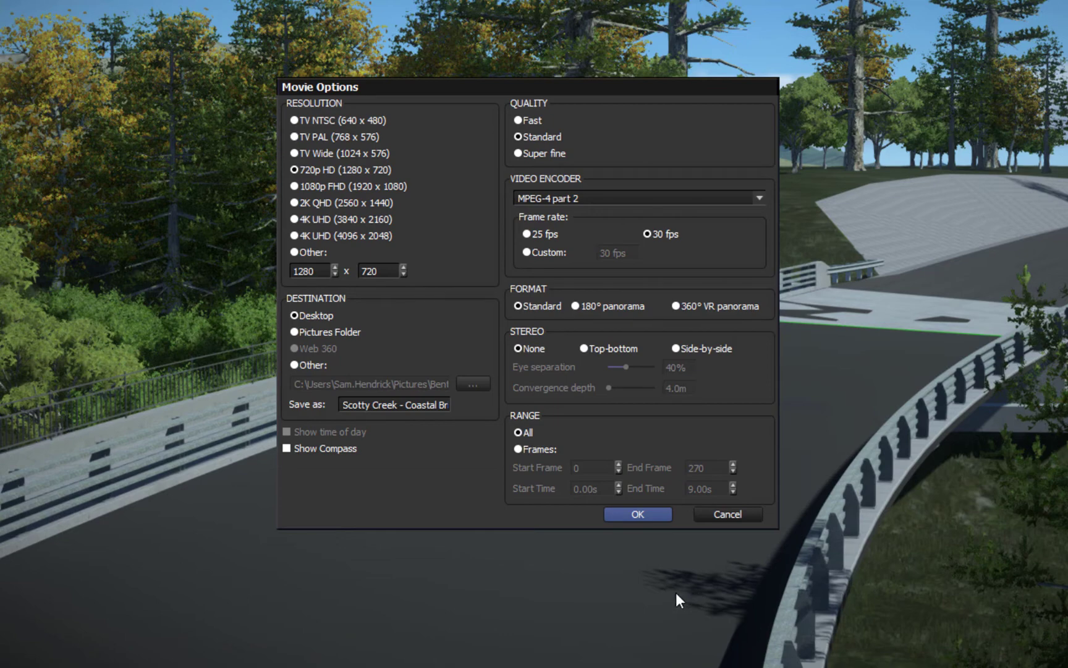
left_click(744, 517)
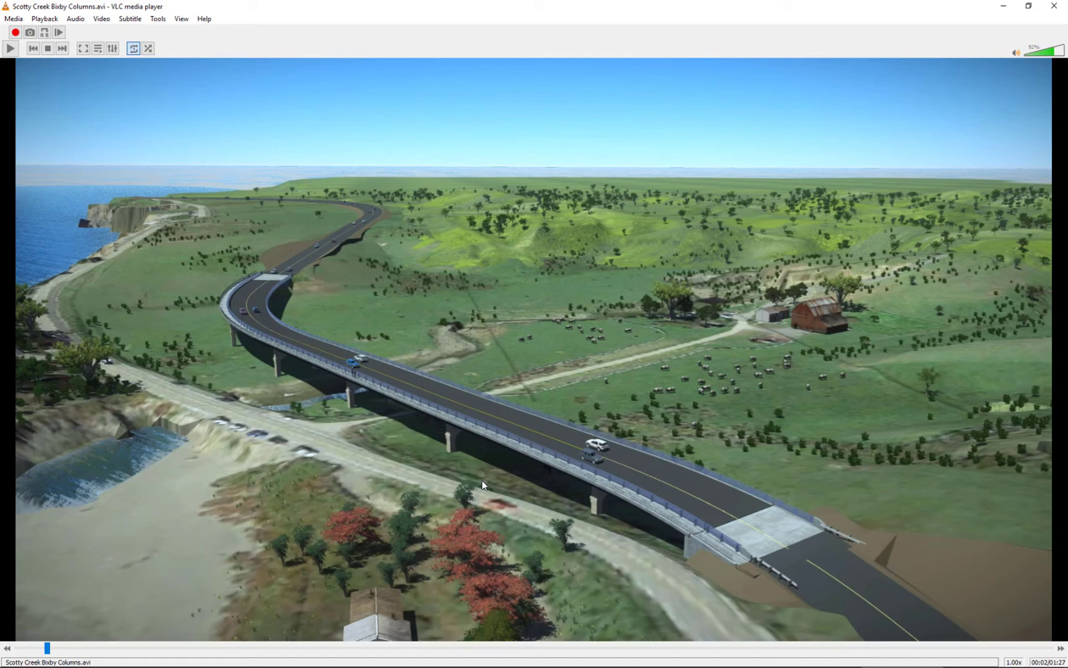
Resume playback of Scotty Creek Bixby Columns.avi in VLC
key("space")
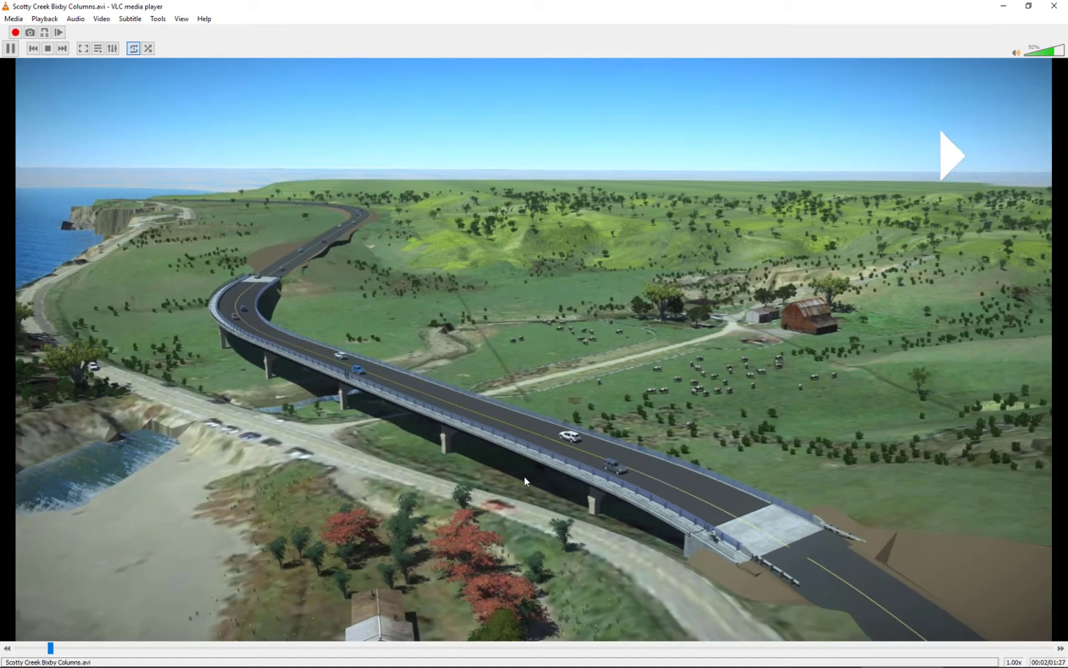